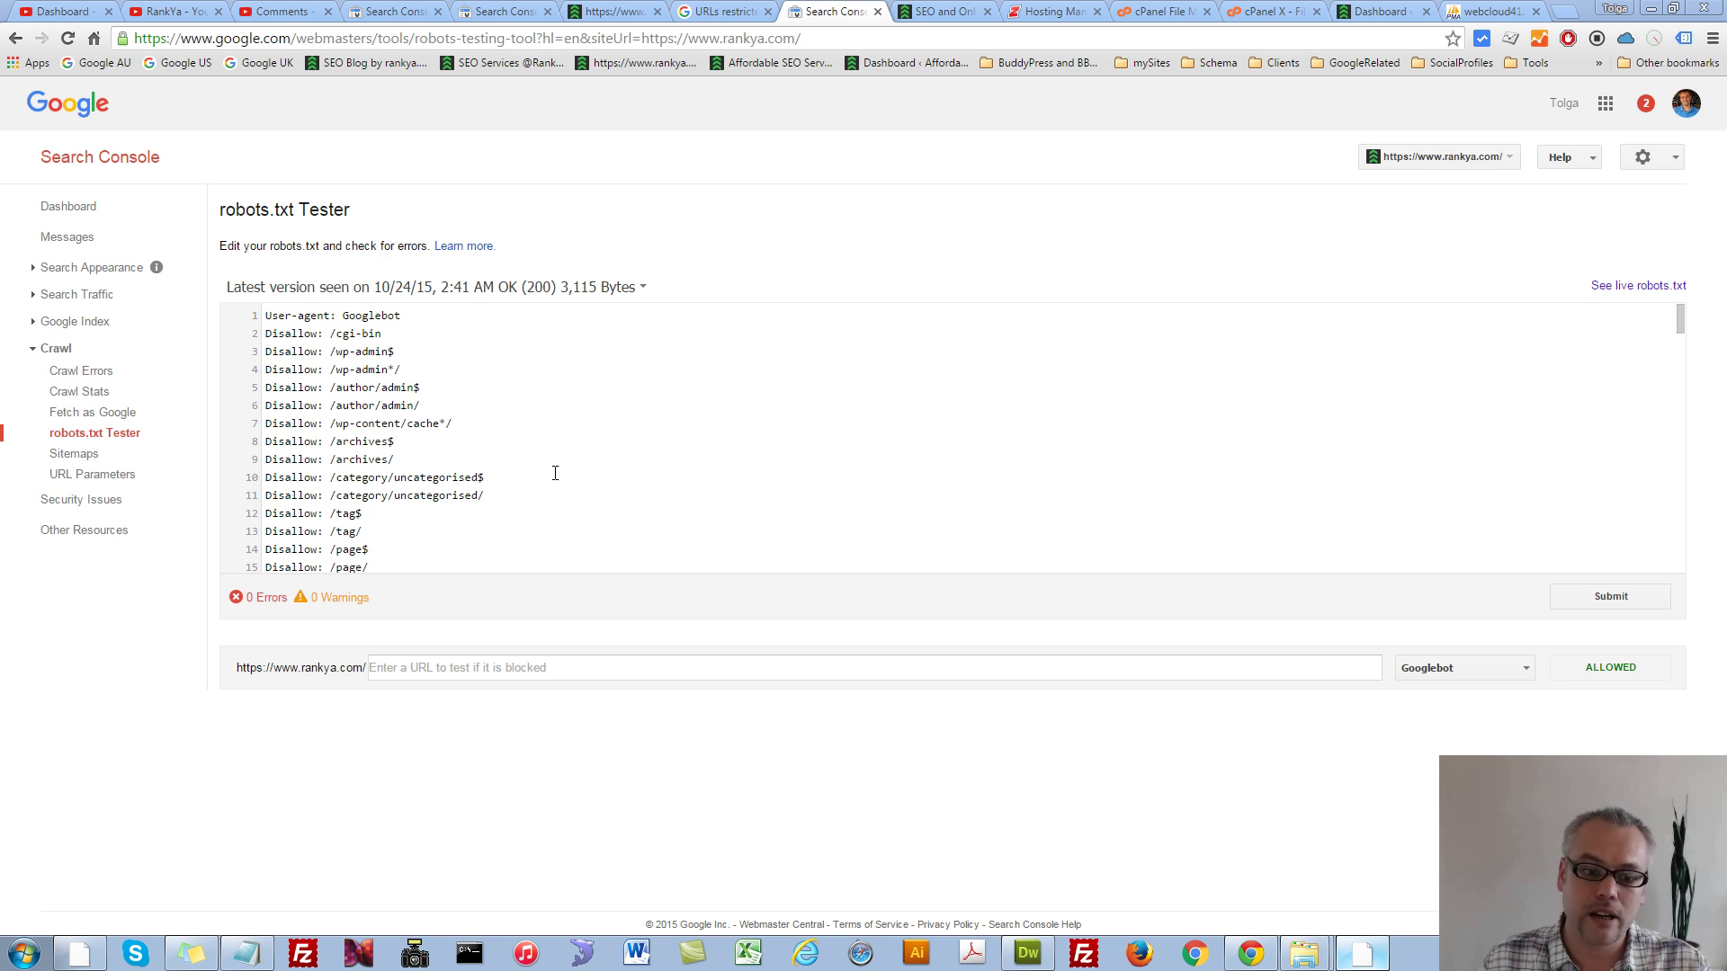
Test archives/blockedurl.php as Googlebot; it is reported BLOCKED by Disallow: /archives/ on line 9
{"action": "left_click", "coordinate": [459, 675]}
{"action": "type", "text": "archives/blockedurl.php"}
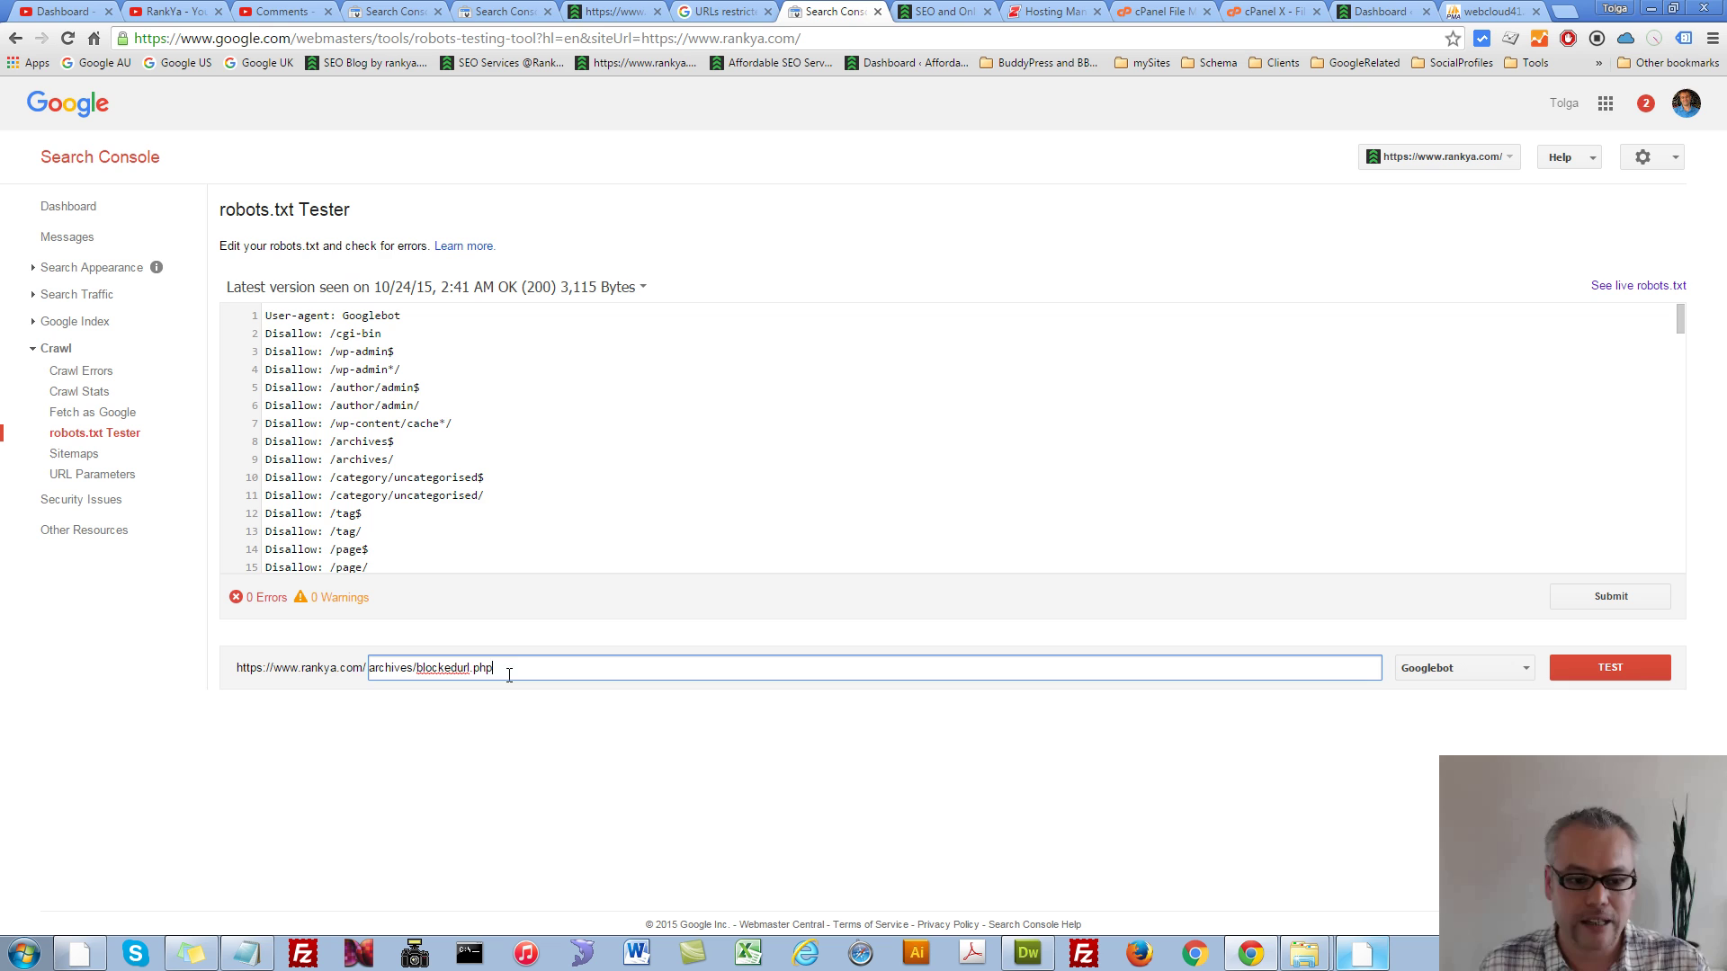
{"action": "left_click_drag", "start_coordinate": [415, 670], "coordinate": [288, 678]}
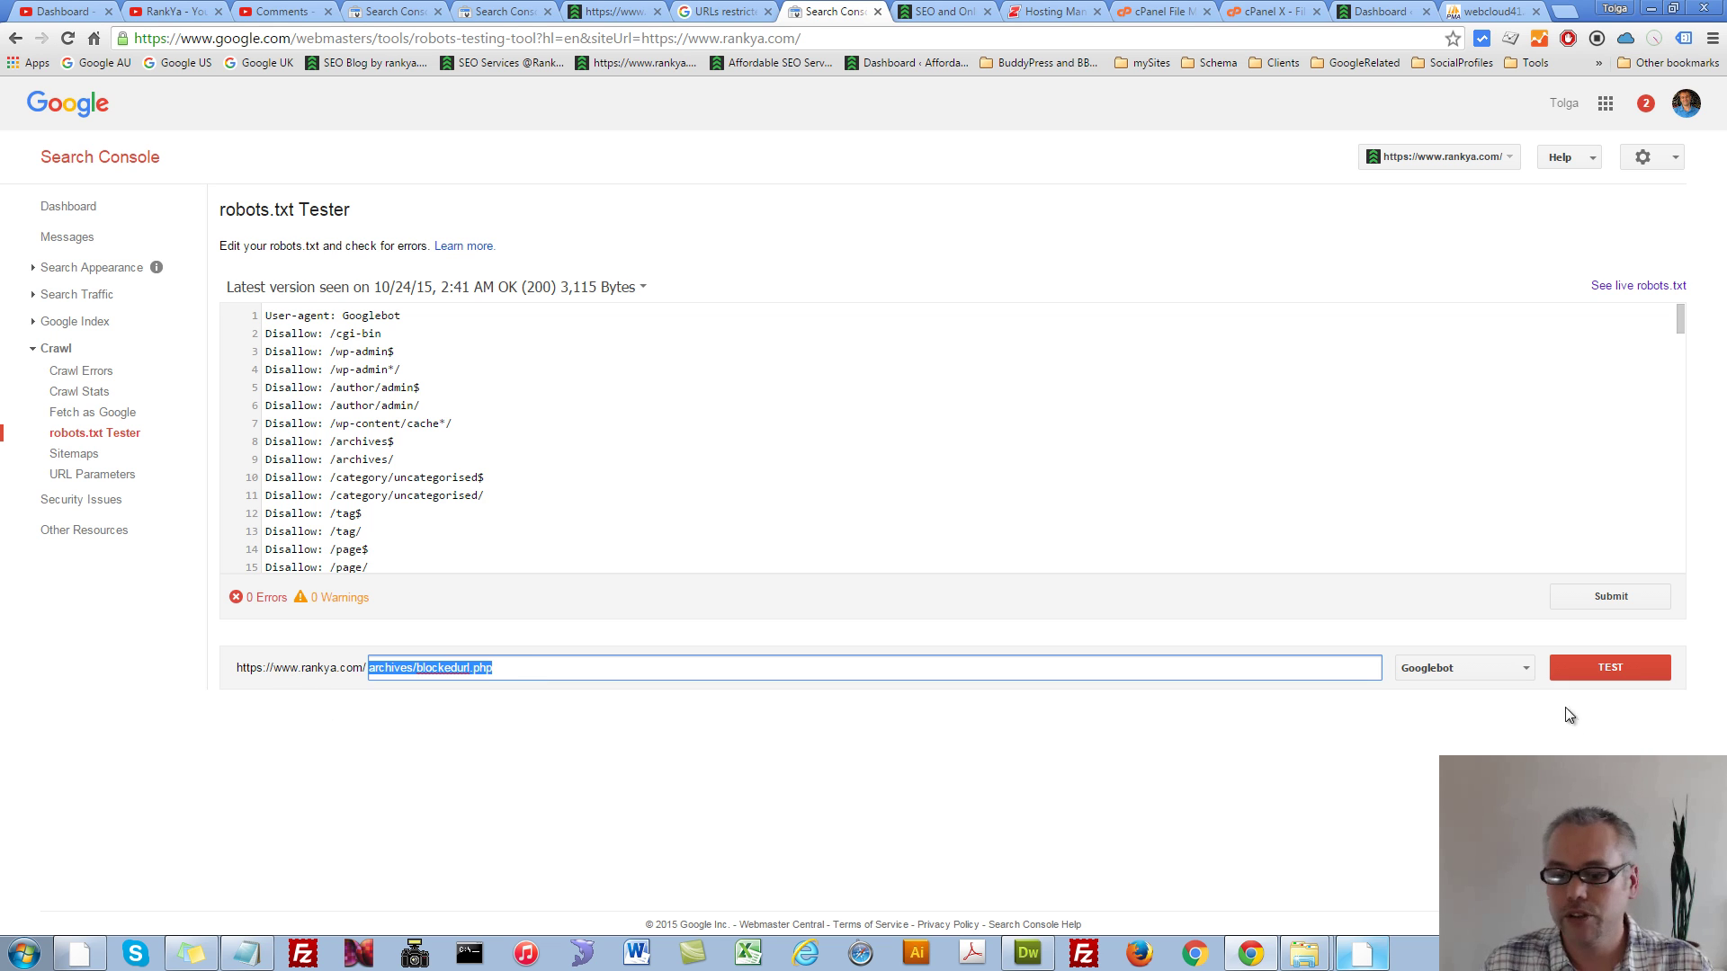
{"action": "left_click", "coordinate": [1522, 675]}
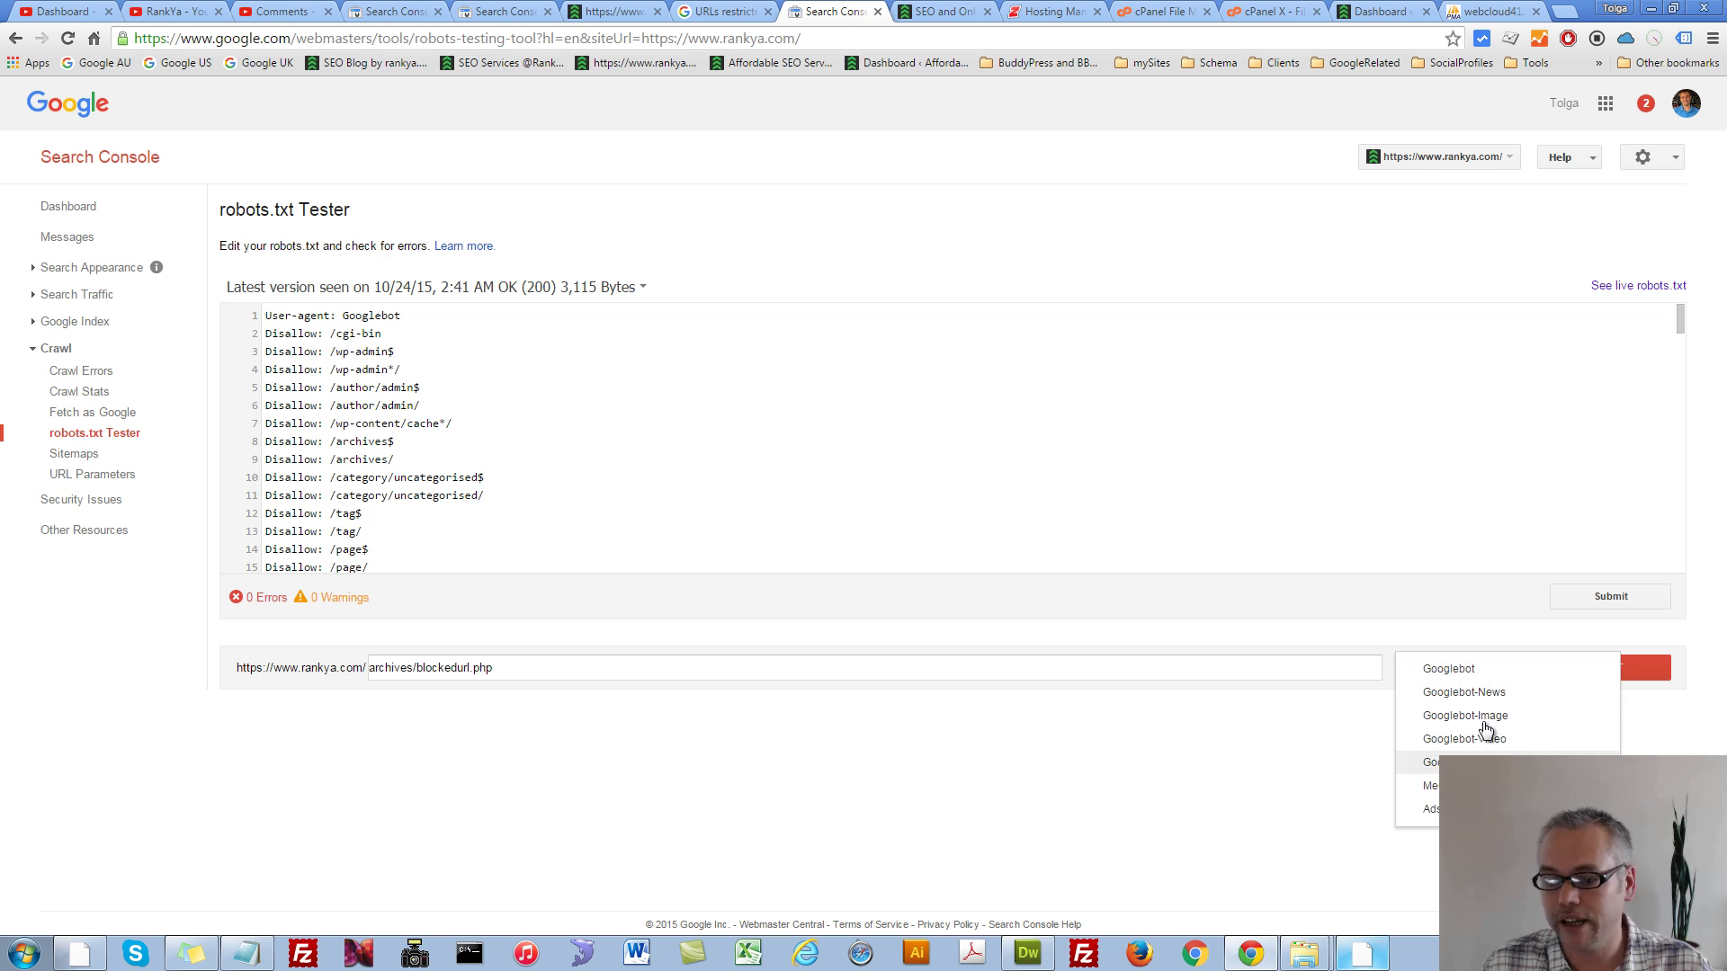
{"action": "left_click", "coordinate": [1472, 667]}
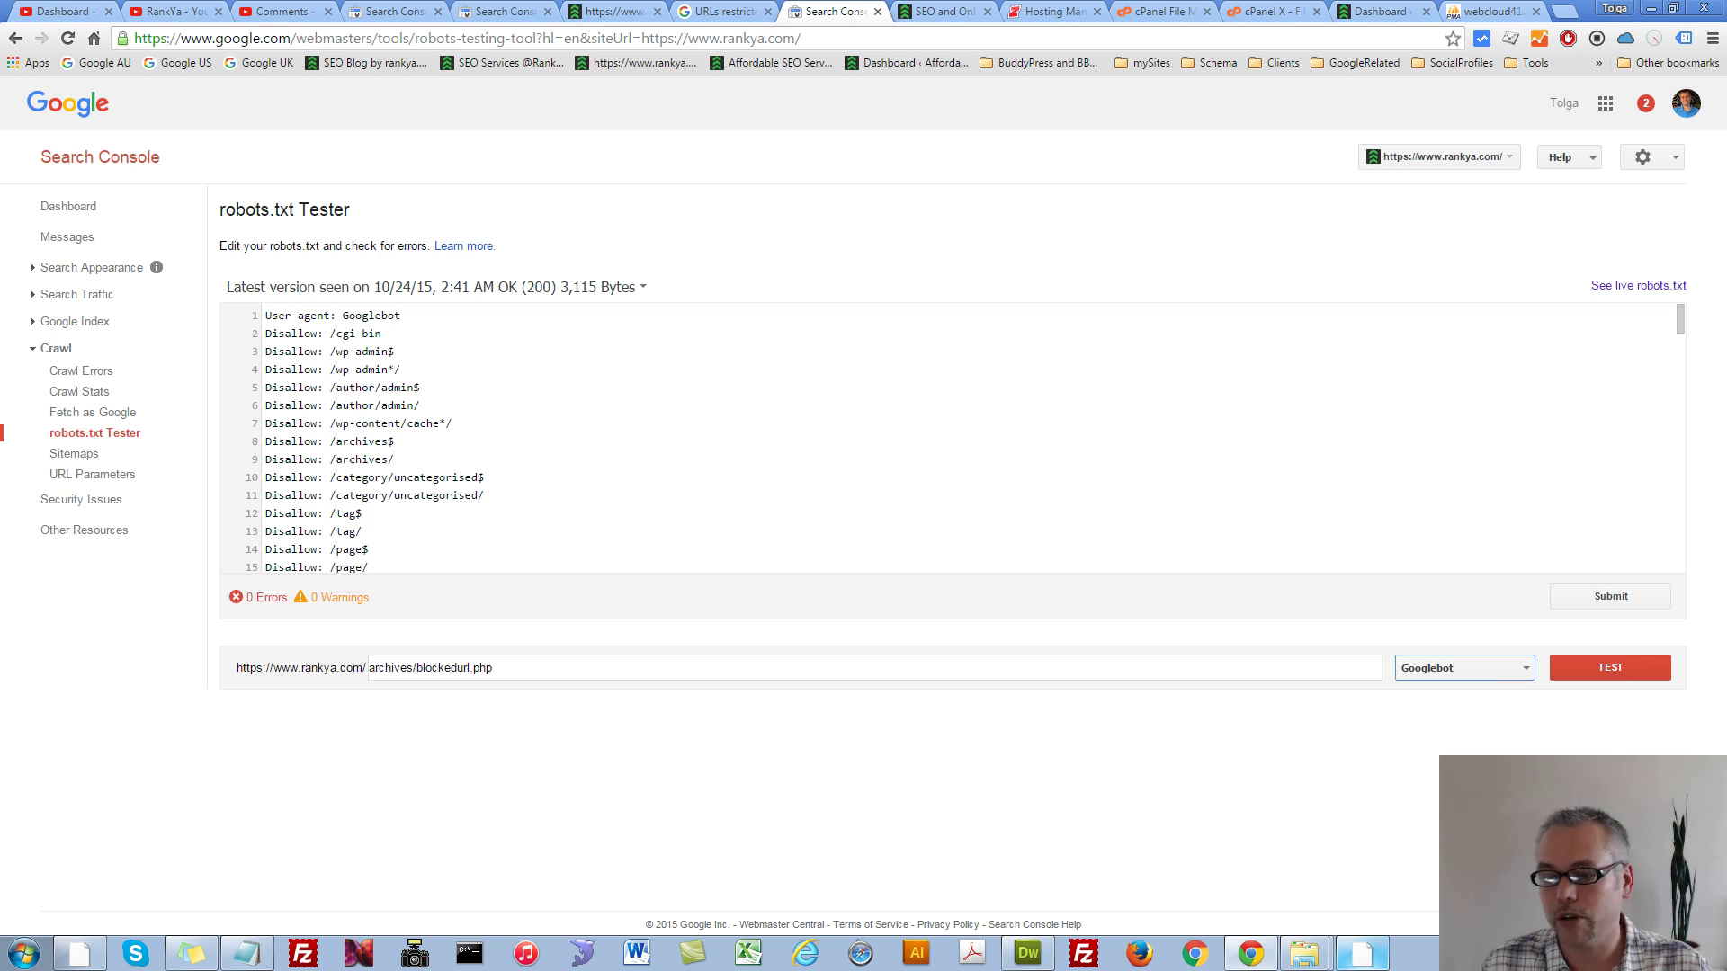
{"action": "left_click", "coordinate": [1592, 671]}
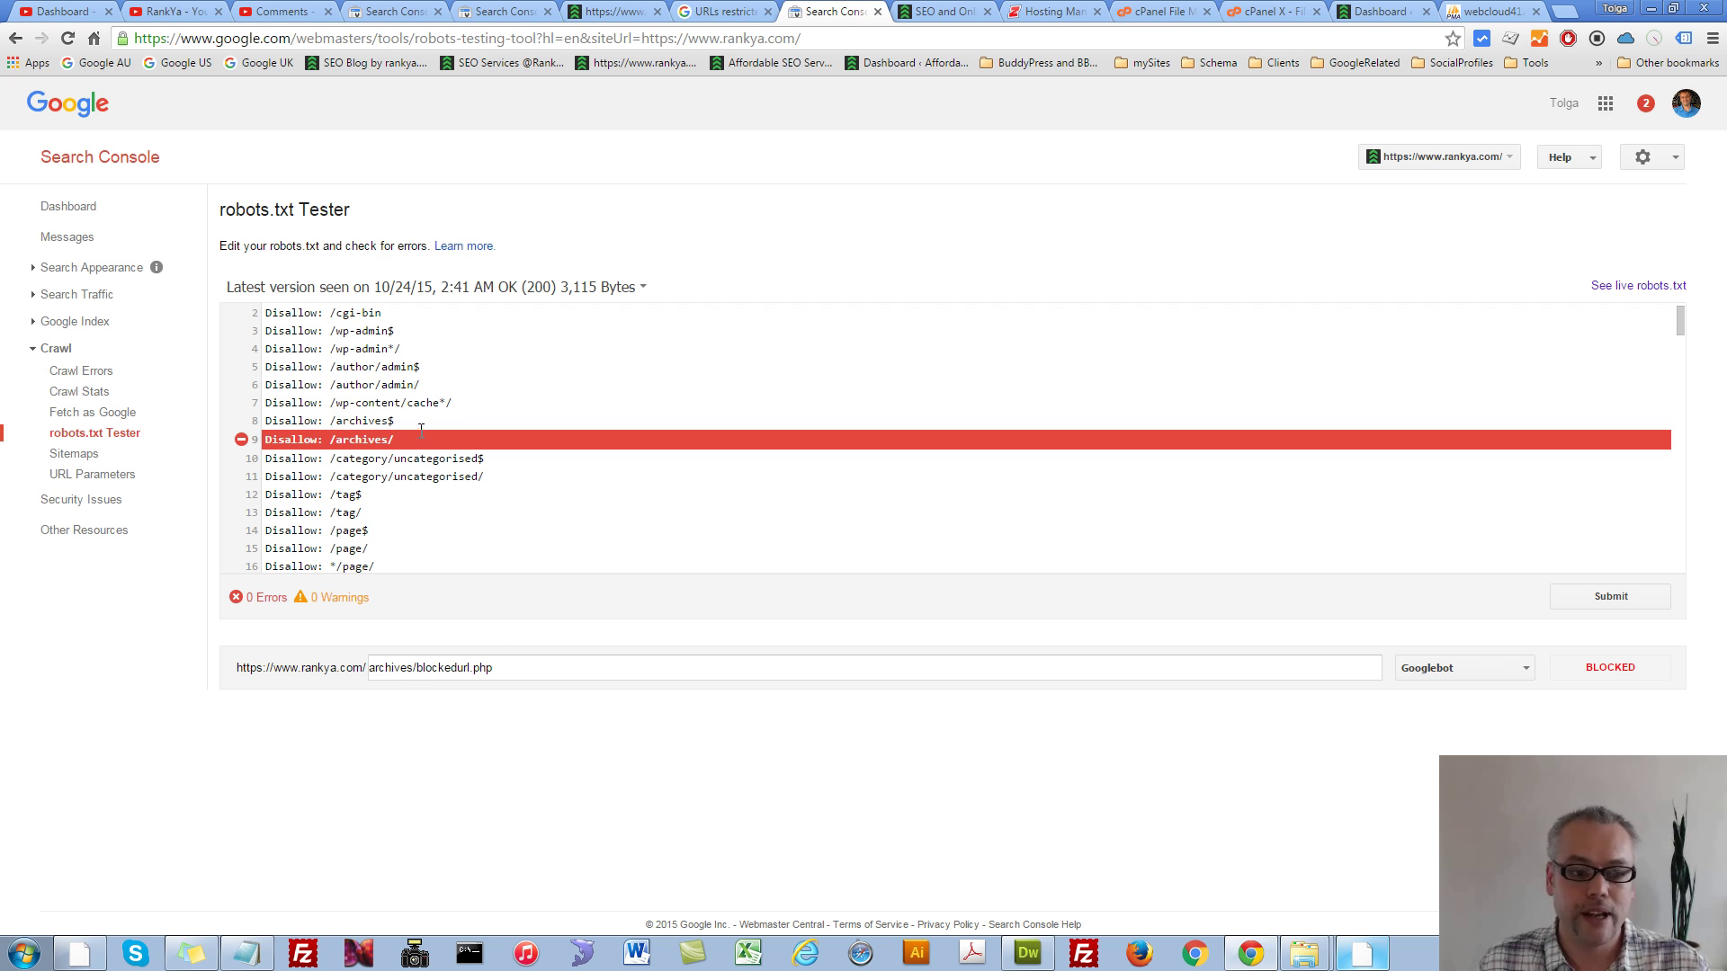
{"action": "triple_click", "coordinate": [297, 439]}
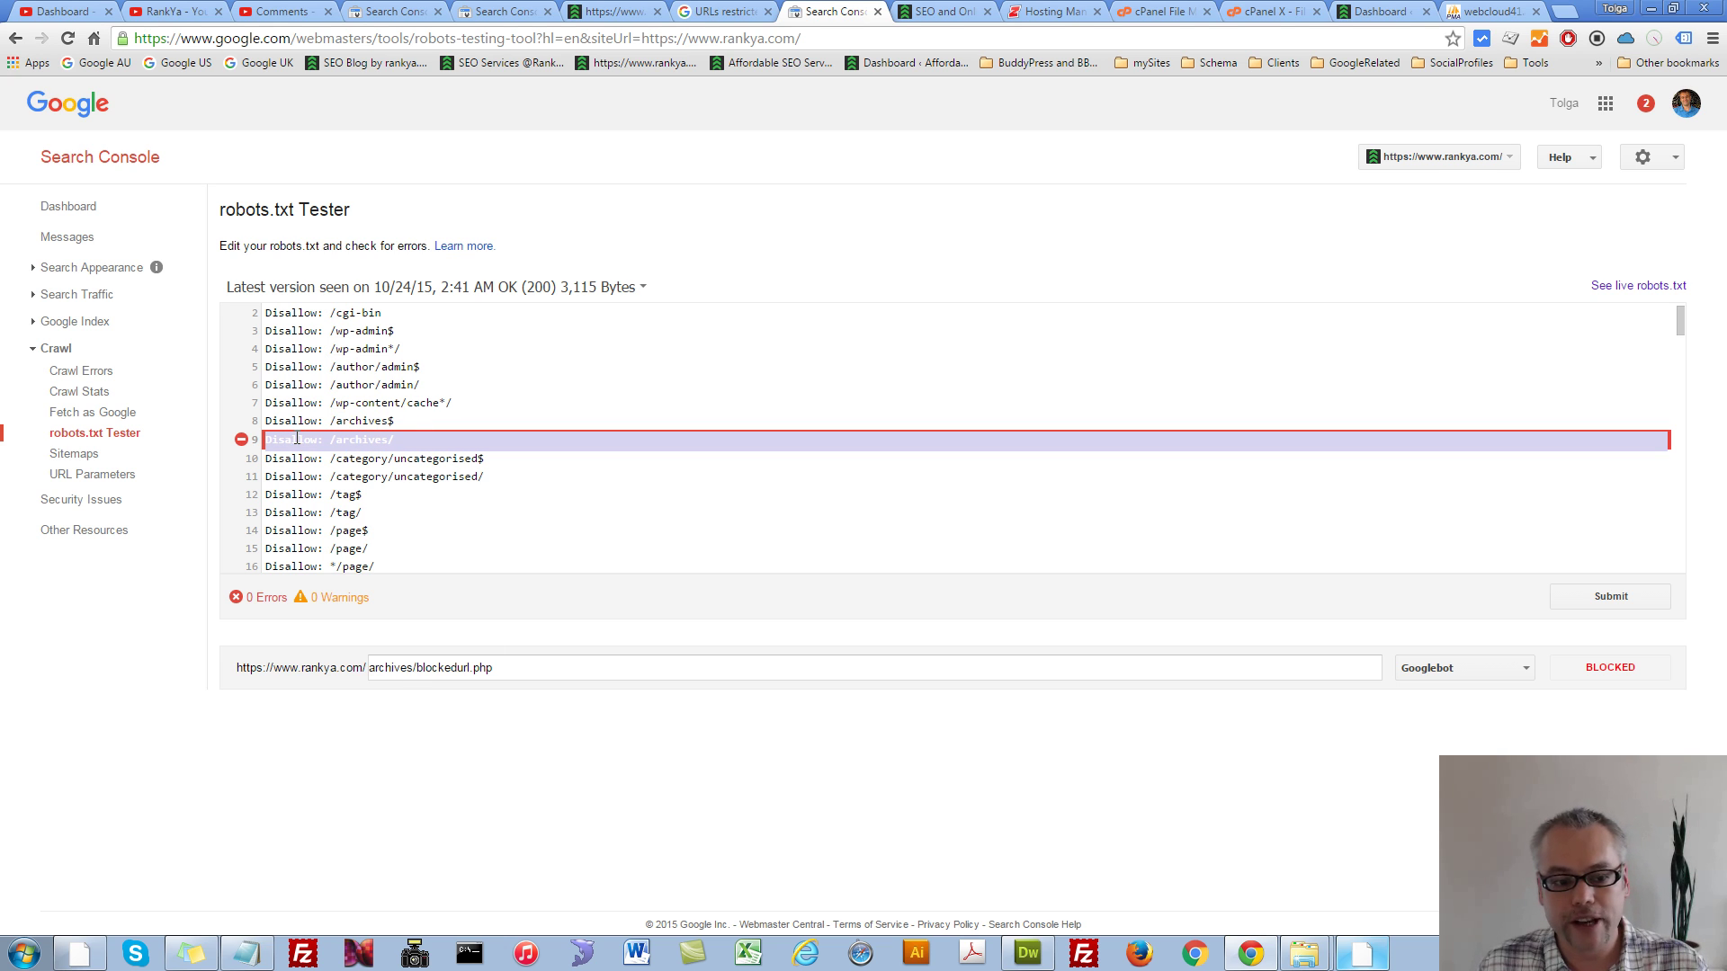
{"action": "triple_click", "coordinate": [529, 671]}
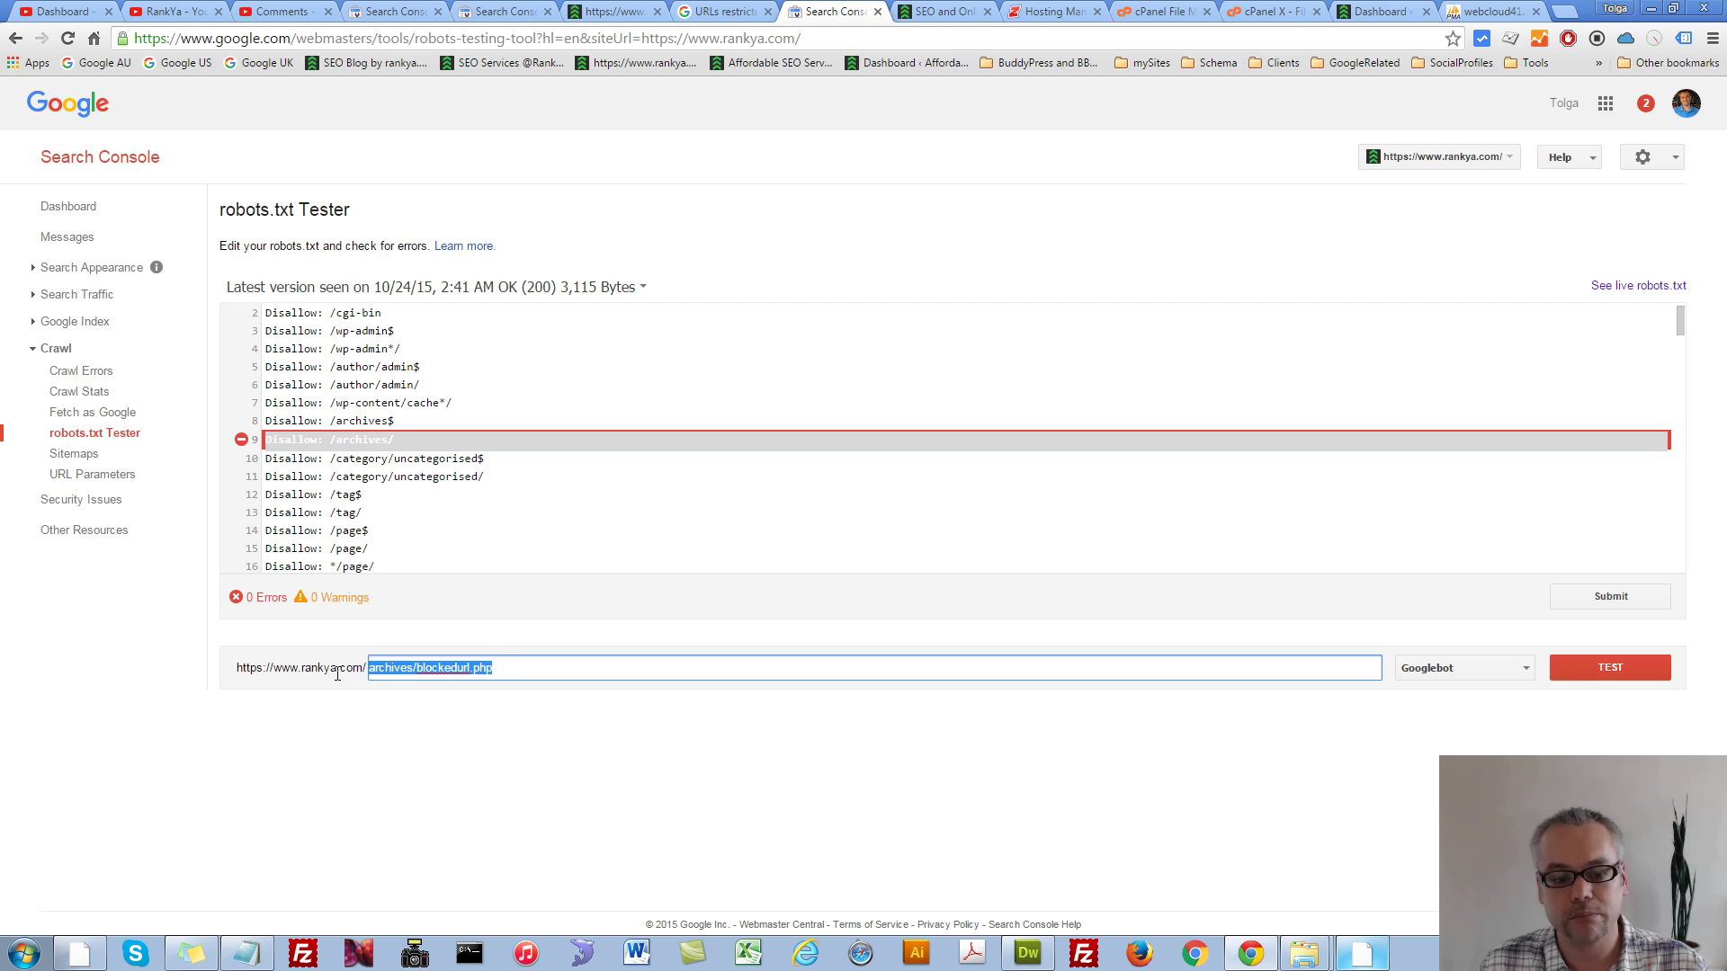
{"action": "left_click", "coordinate": [462, 673]}
{"action": "left_click_drag", "start_coordinate": [496, 671], "coordinate": [364, 671]}
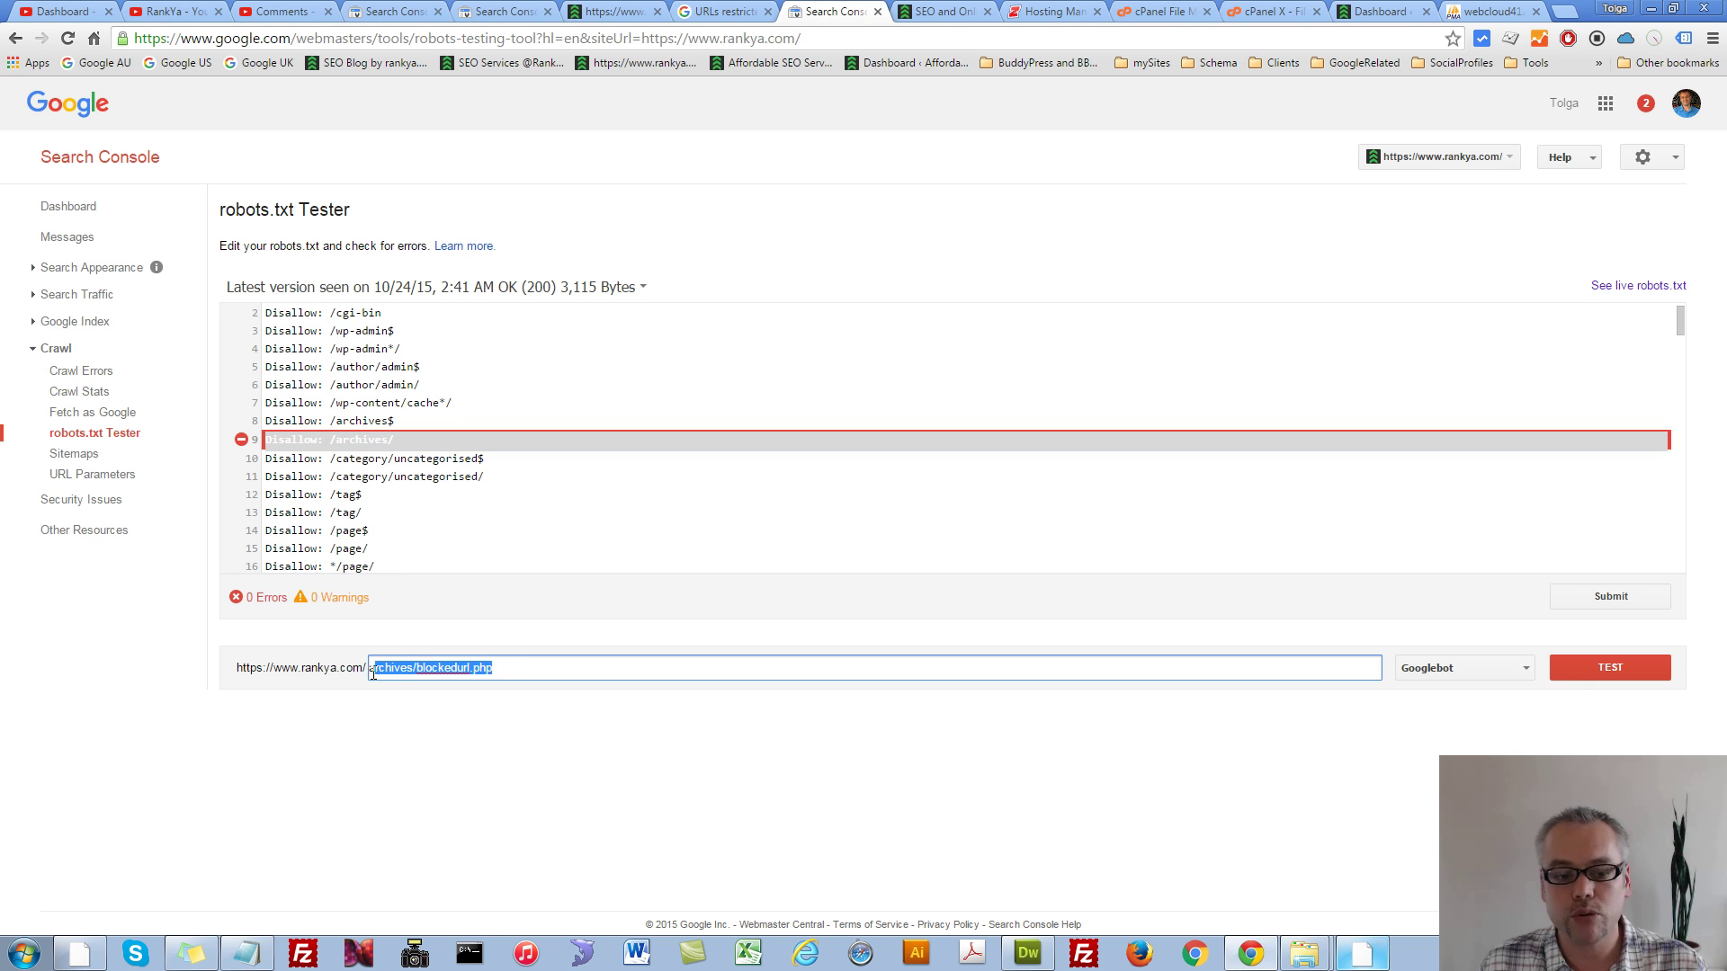
{"action": "left_click", "coordinate": [523, 672]}
{"action": "left_click_drag", "start_coordinate": [412, 668], "coordinate": [656, 667]}
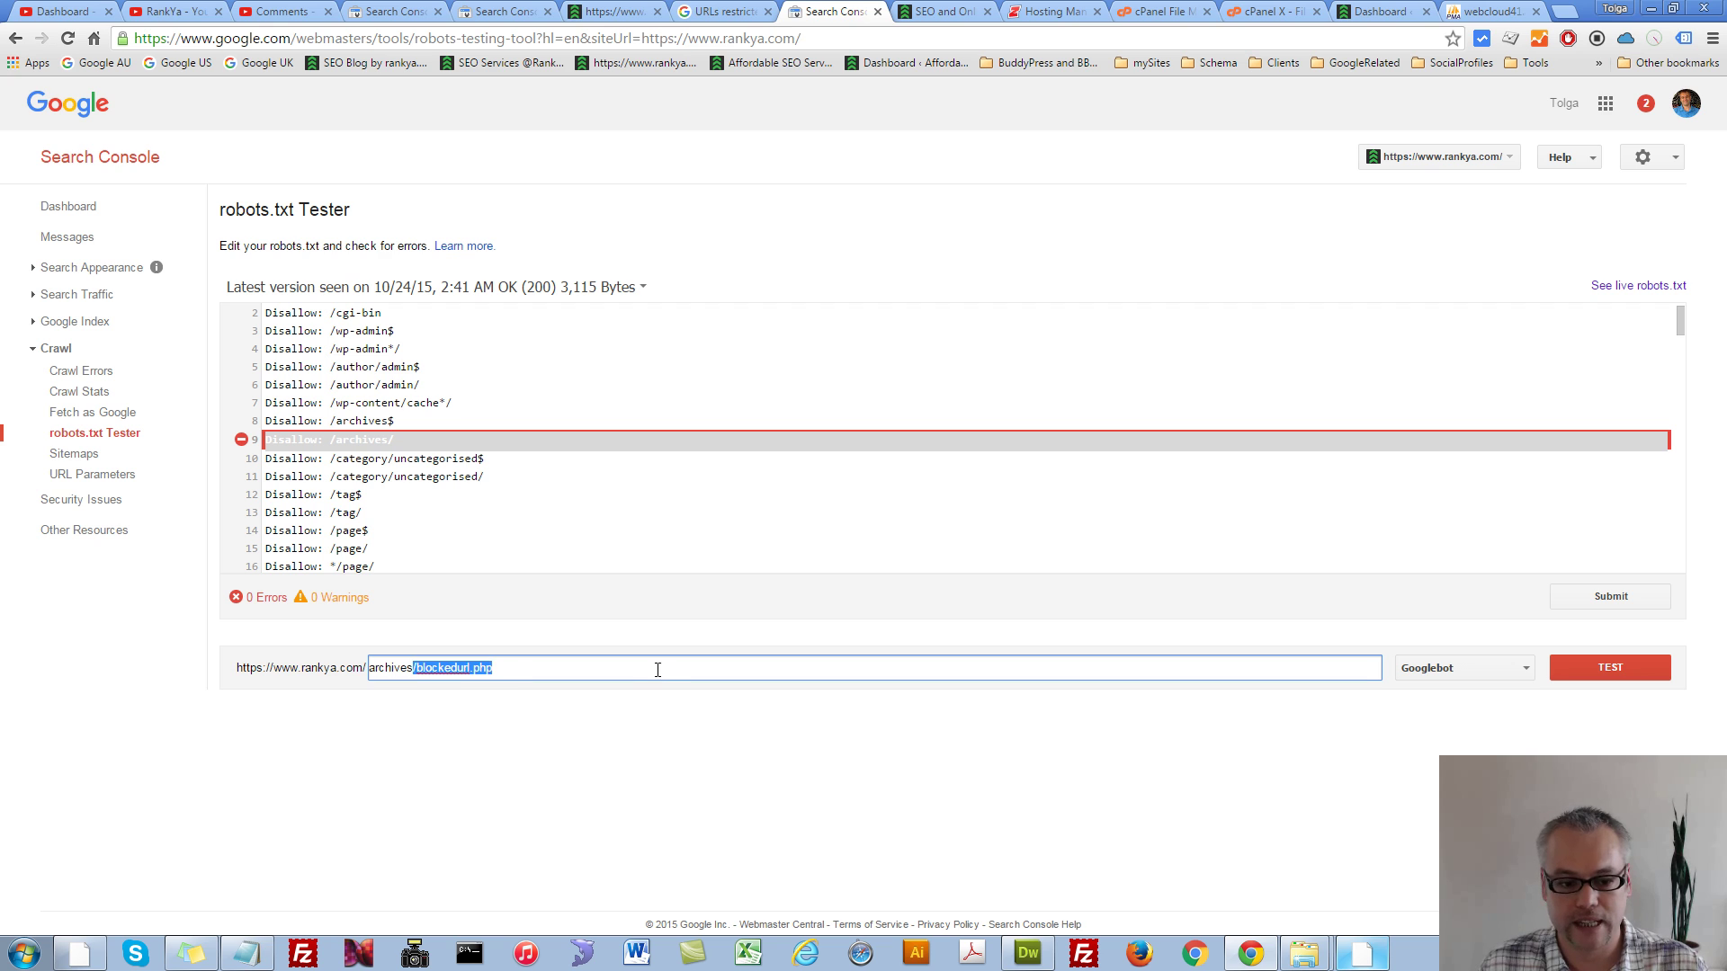
{"action": "left_click", "coordinate": [444, 698]}
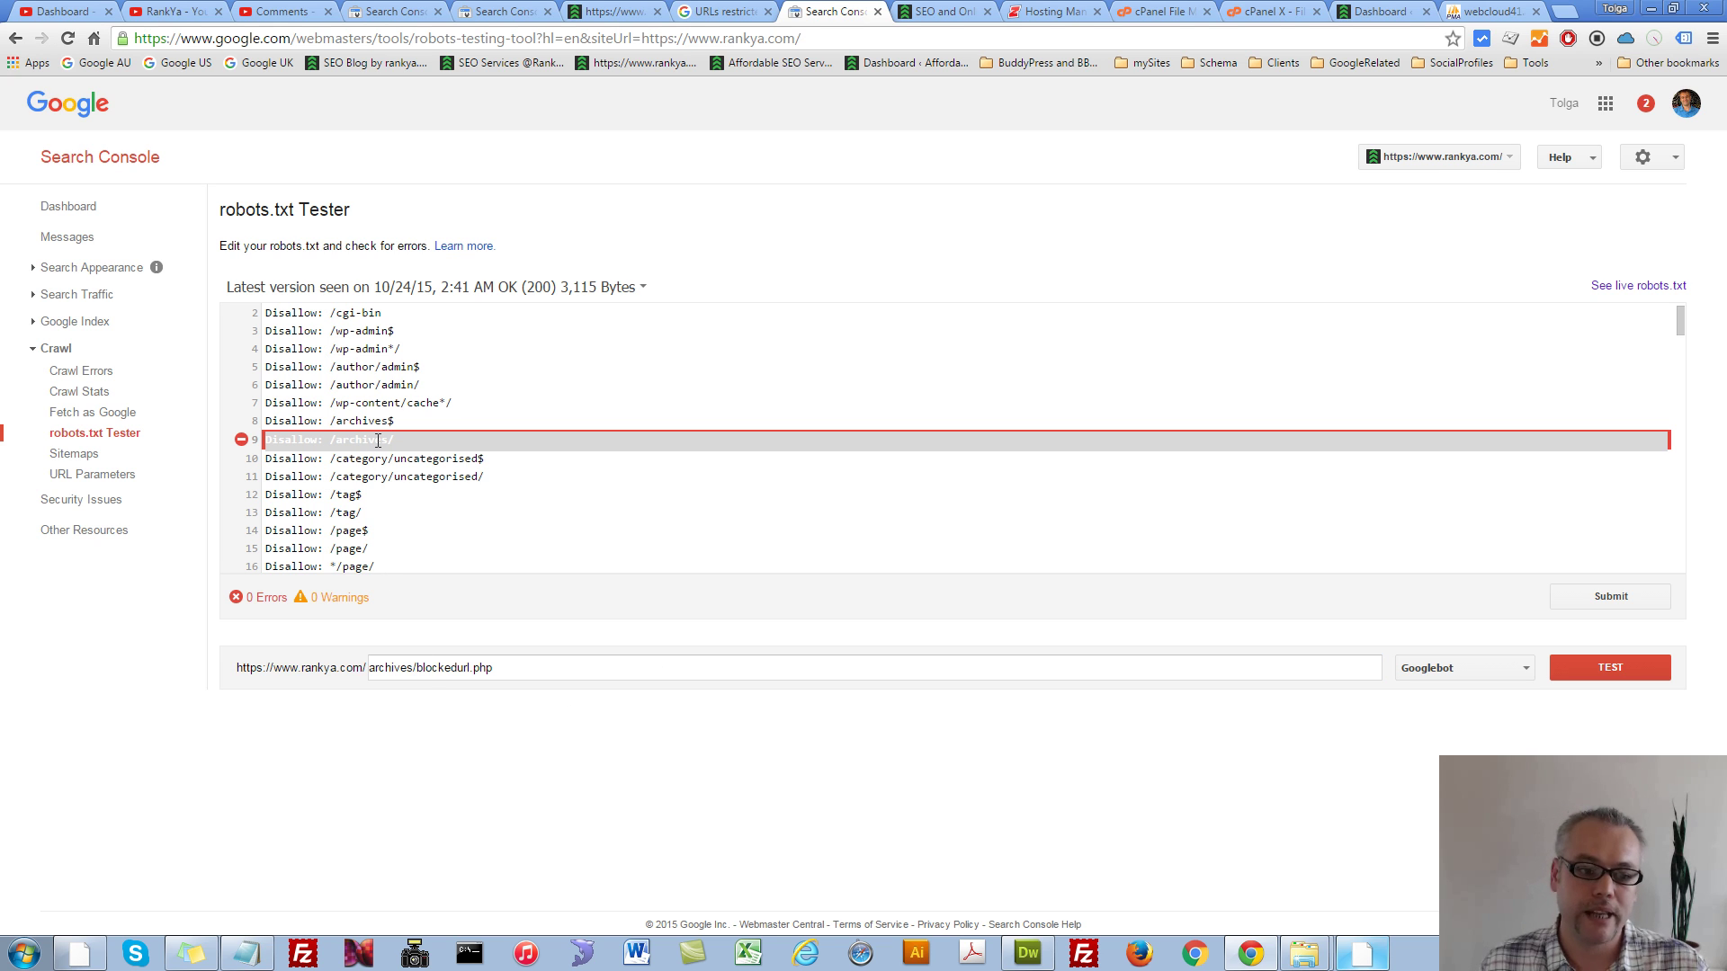
{"action": "left_click", "coordinate": [429, 440]}
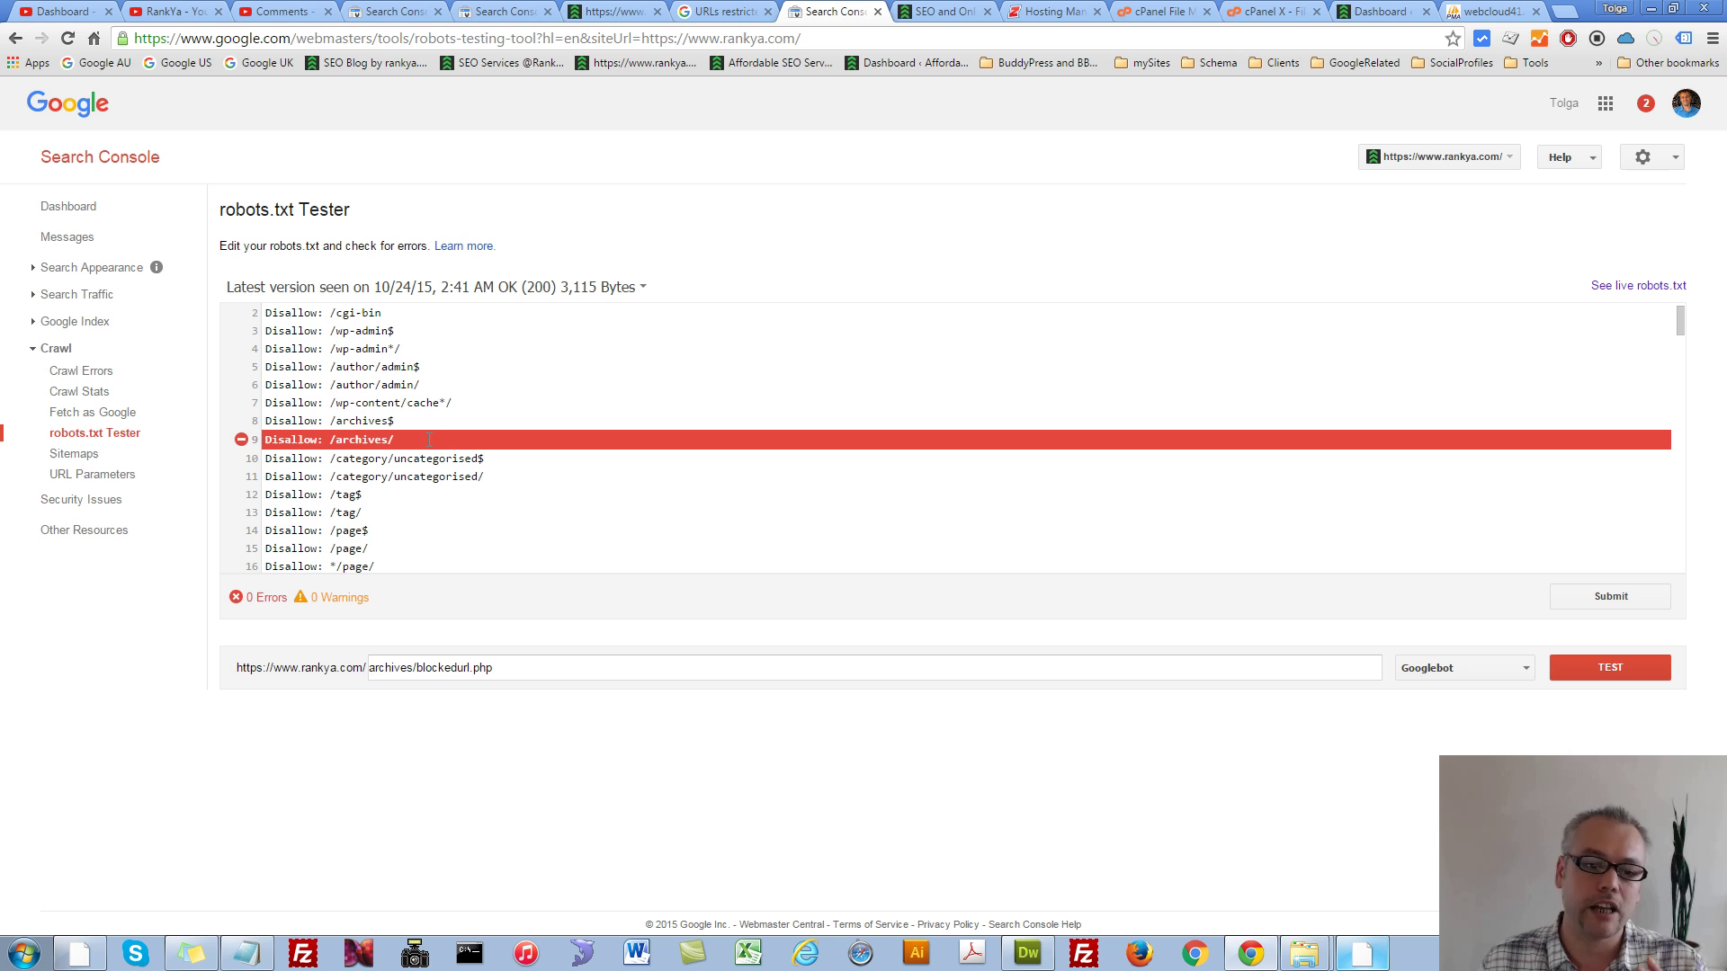
{"action": "left_click_drag", "start_coordinate": [428, 439], "coordinate": [225, 440]}
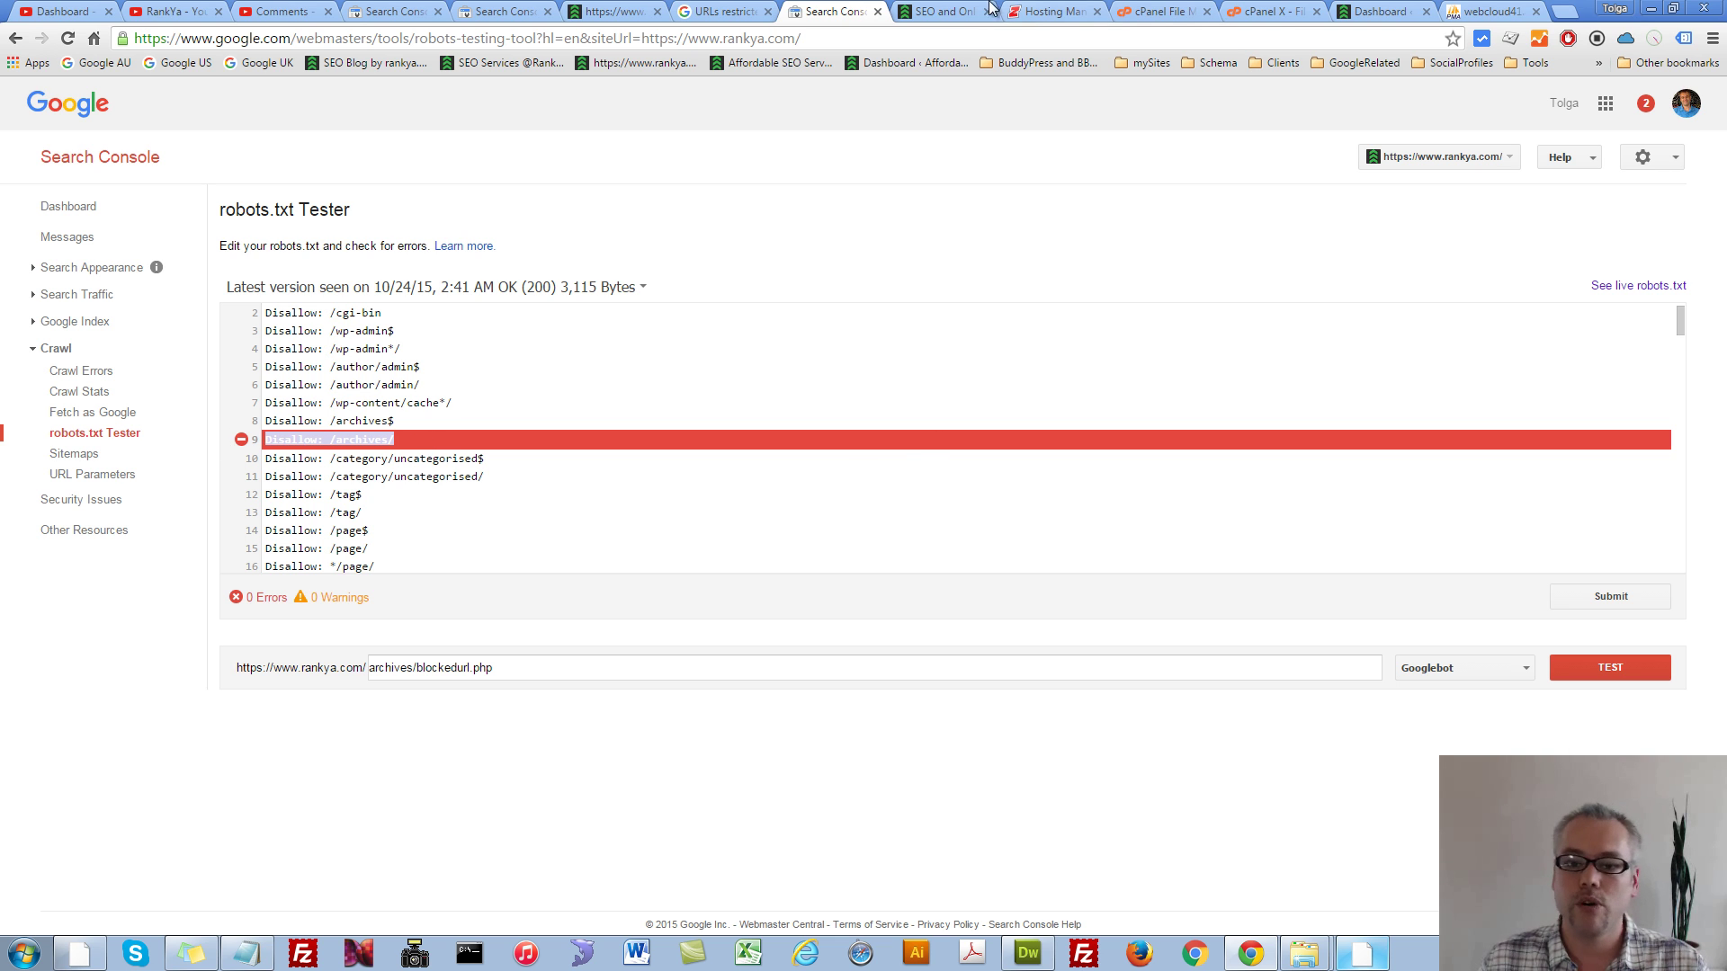
In cPanel File Manager, open the site's robots.txt in the editor
{"action": "left_click", "coordinate": [1047, 11]}
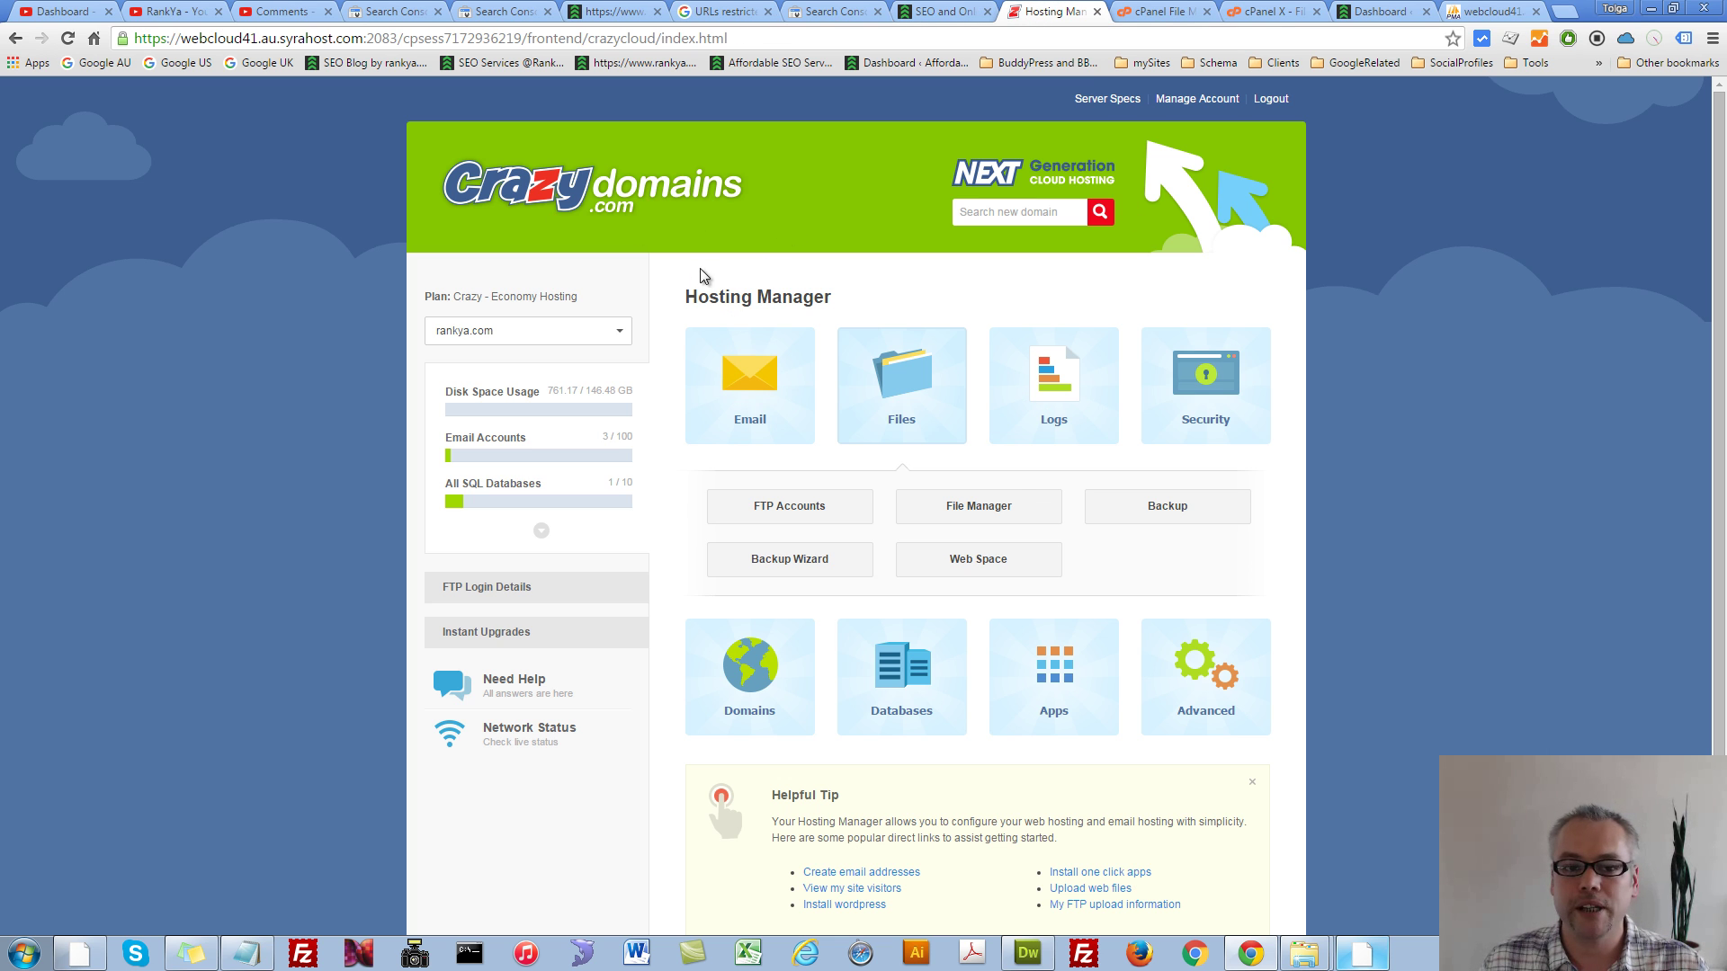
{"action": "left_click", "coordinate": [979, 506]}
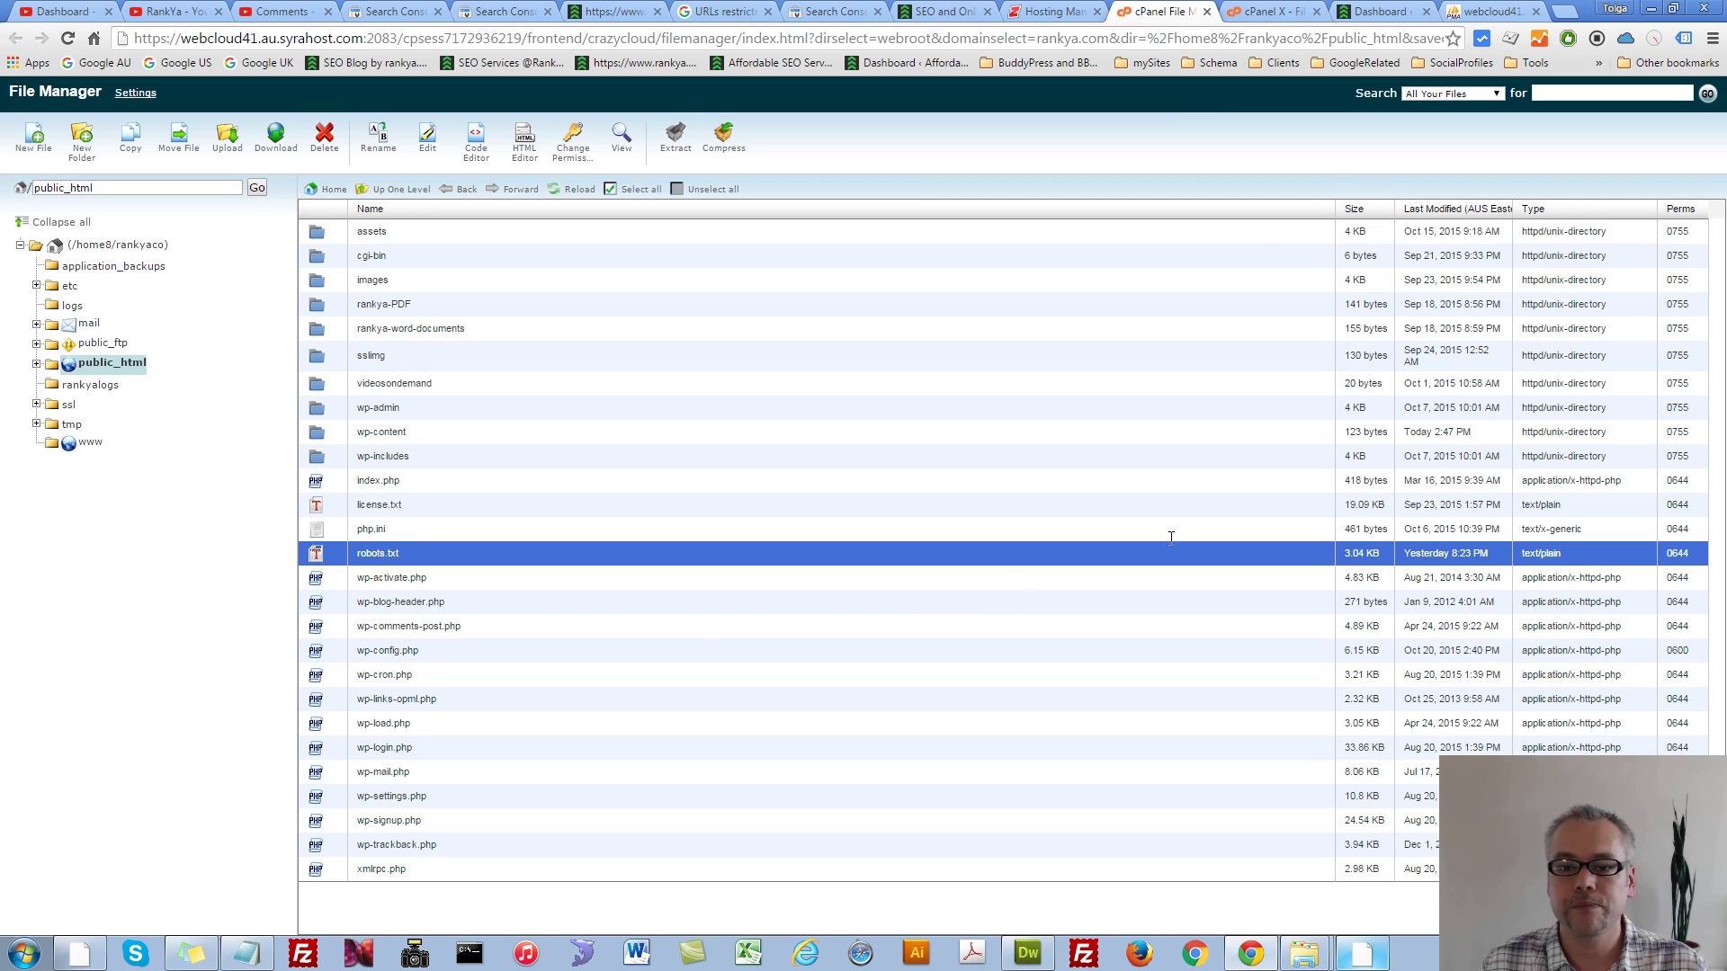
{"action": "right_click", "coordinate": [322, 553]}
{"action": "left_click", "coordinate": [360, 617]}
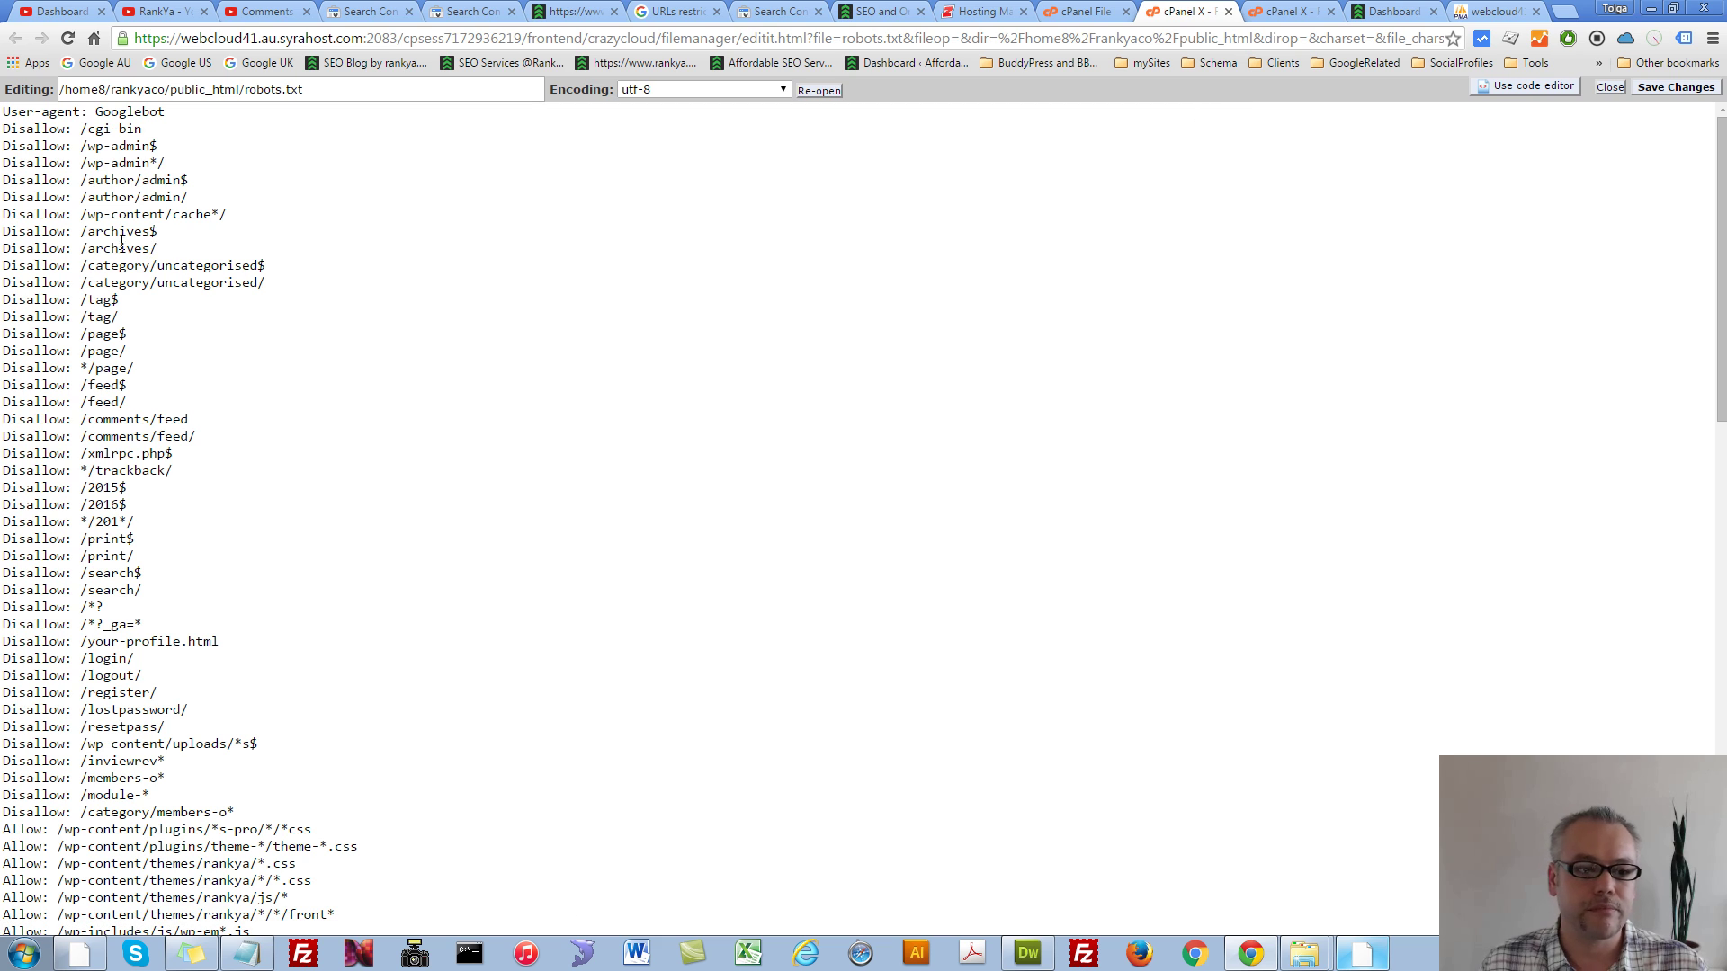
Delete the Disallow: /archives/ line, save robots.txt, and return to the robots.txt Tester
{"action": "left_click_drag", "start_coordinate": [167, 252], "coordinate": [3, 252]}
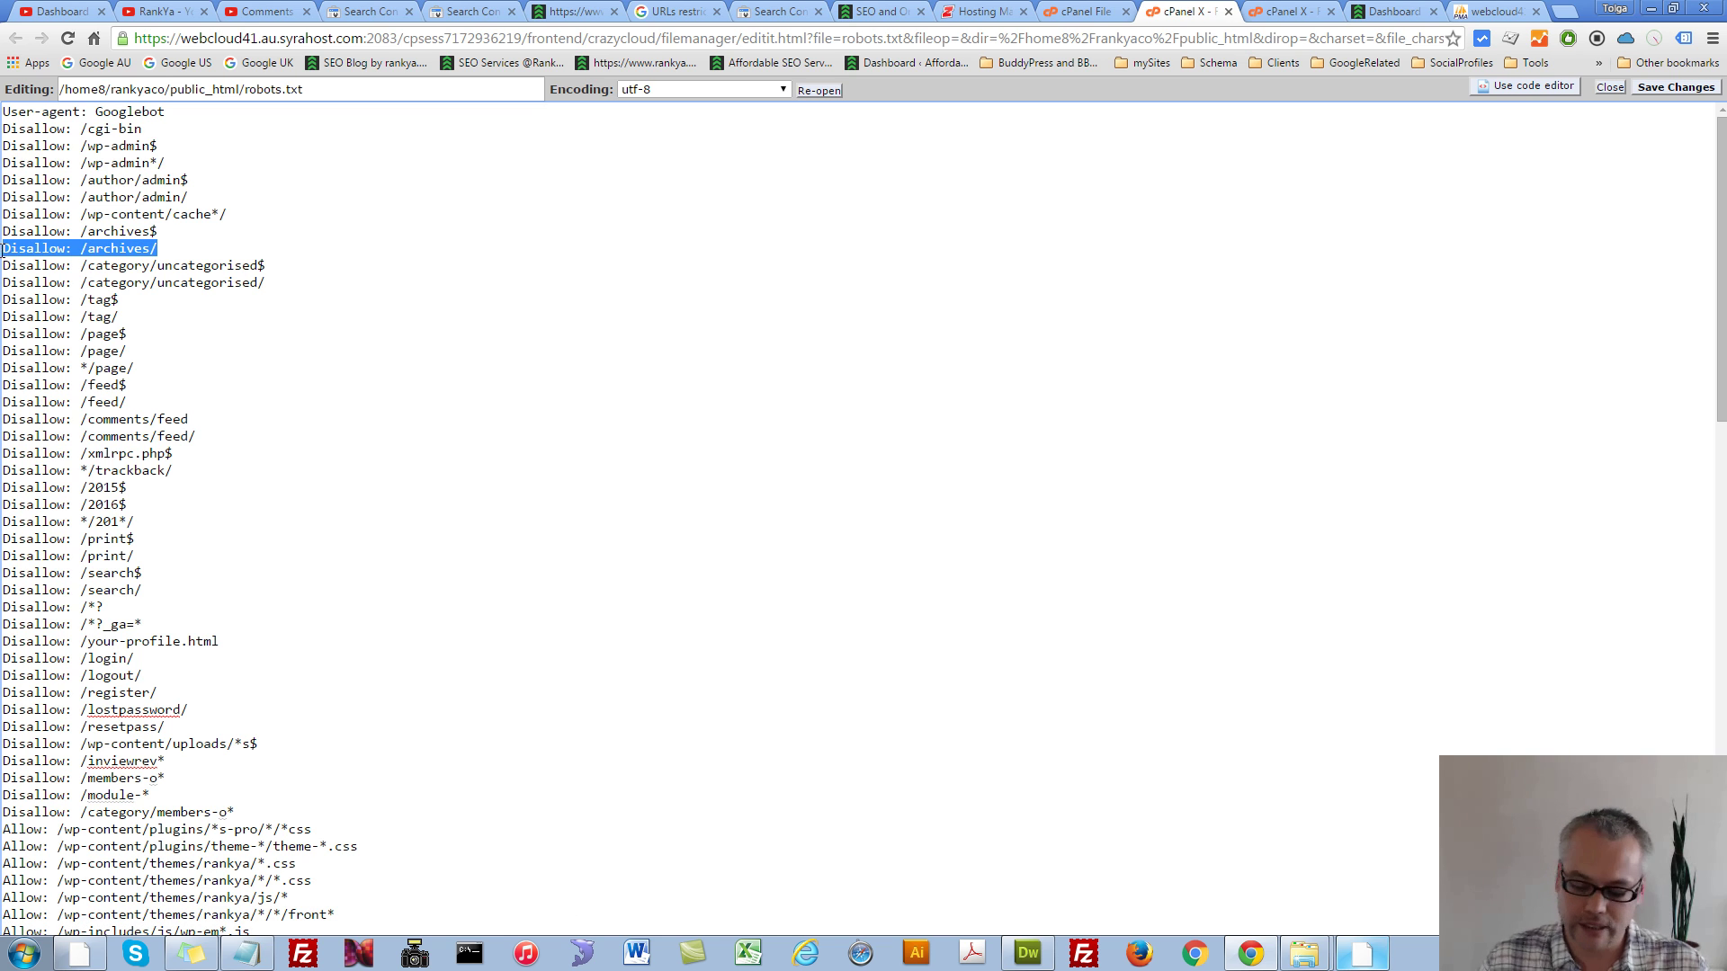
{"action": "key", "text": "Delete"}
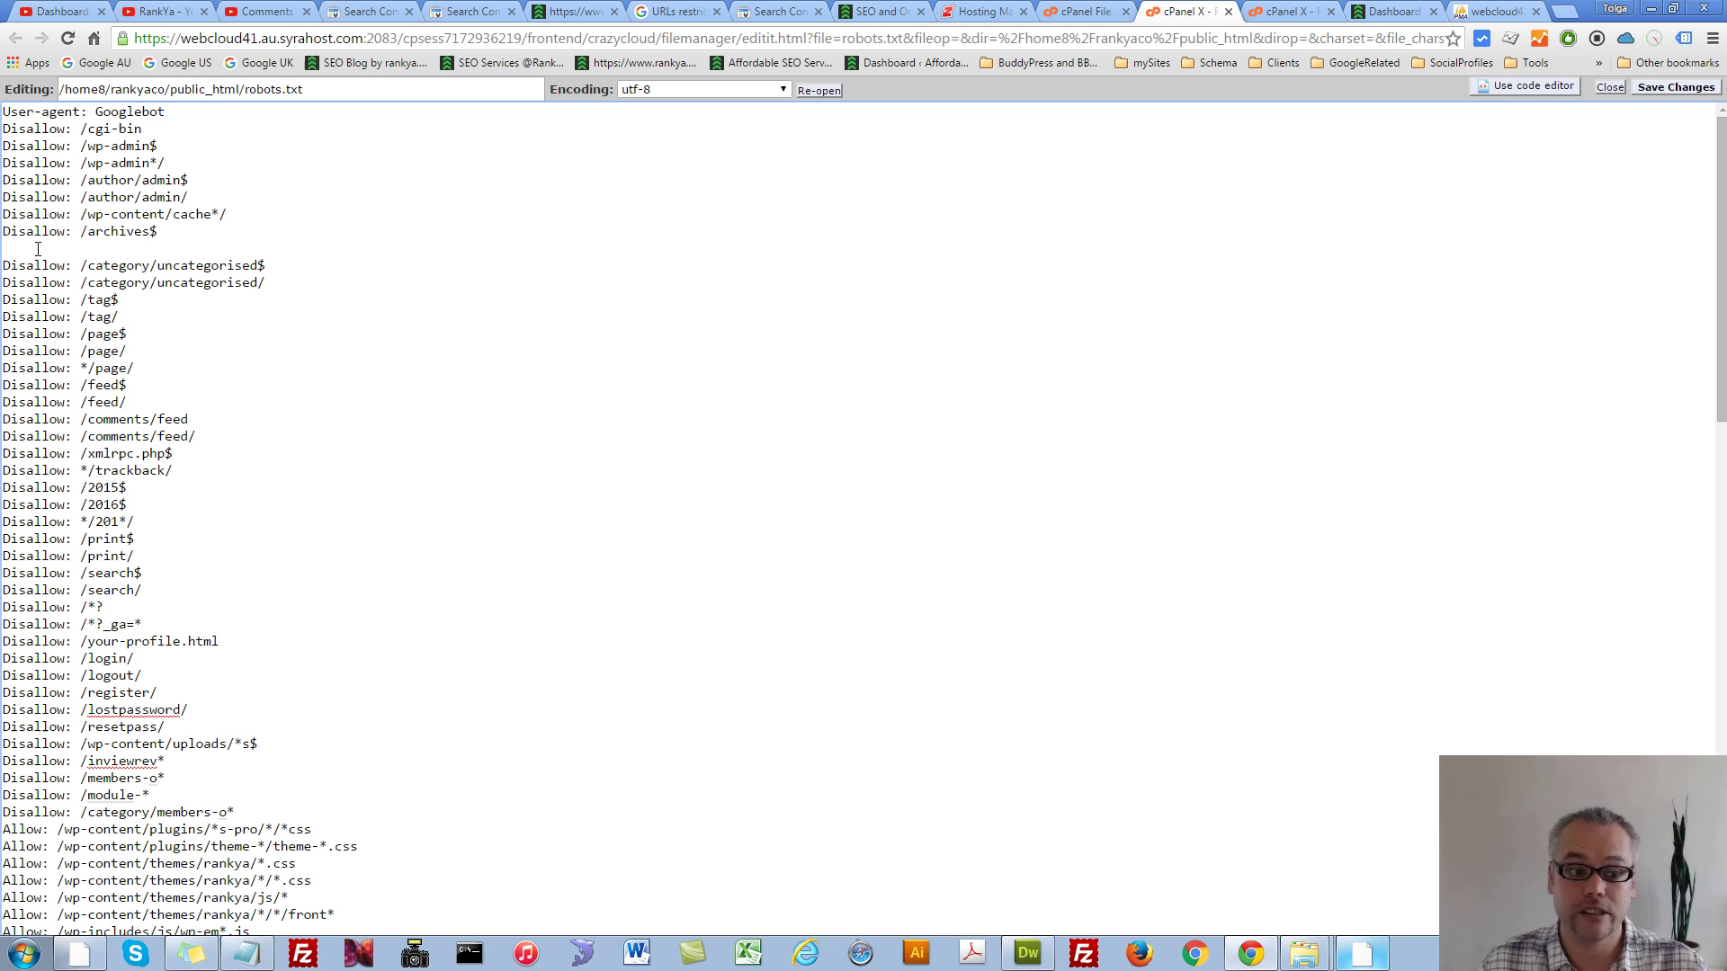
{"action": "left_click", "coordinate": [765, 12]}
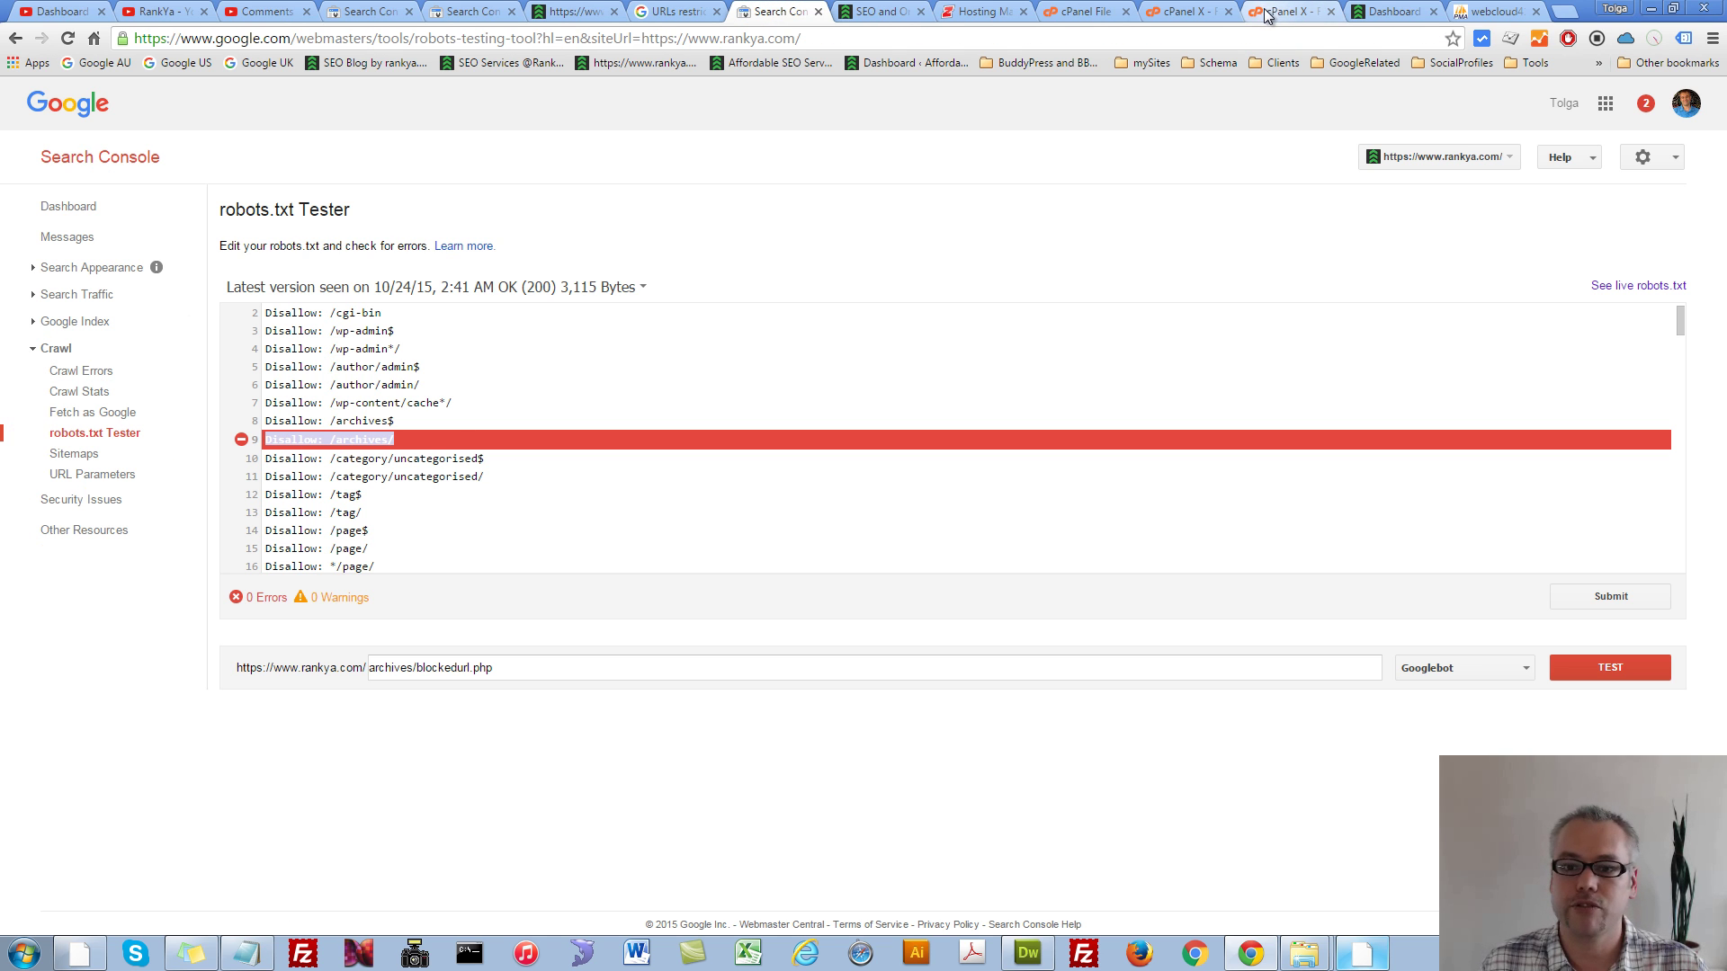
{"action": "left_click", "coordinate": [1084, 11]}
{"action": "left_click", "coordinate": [1166, 11]}
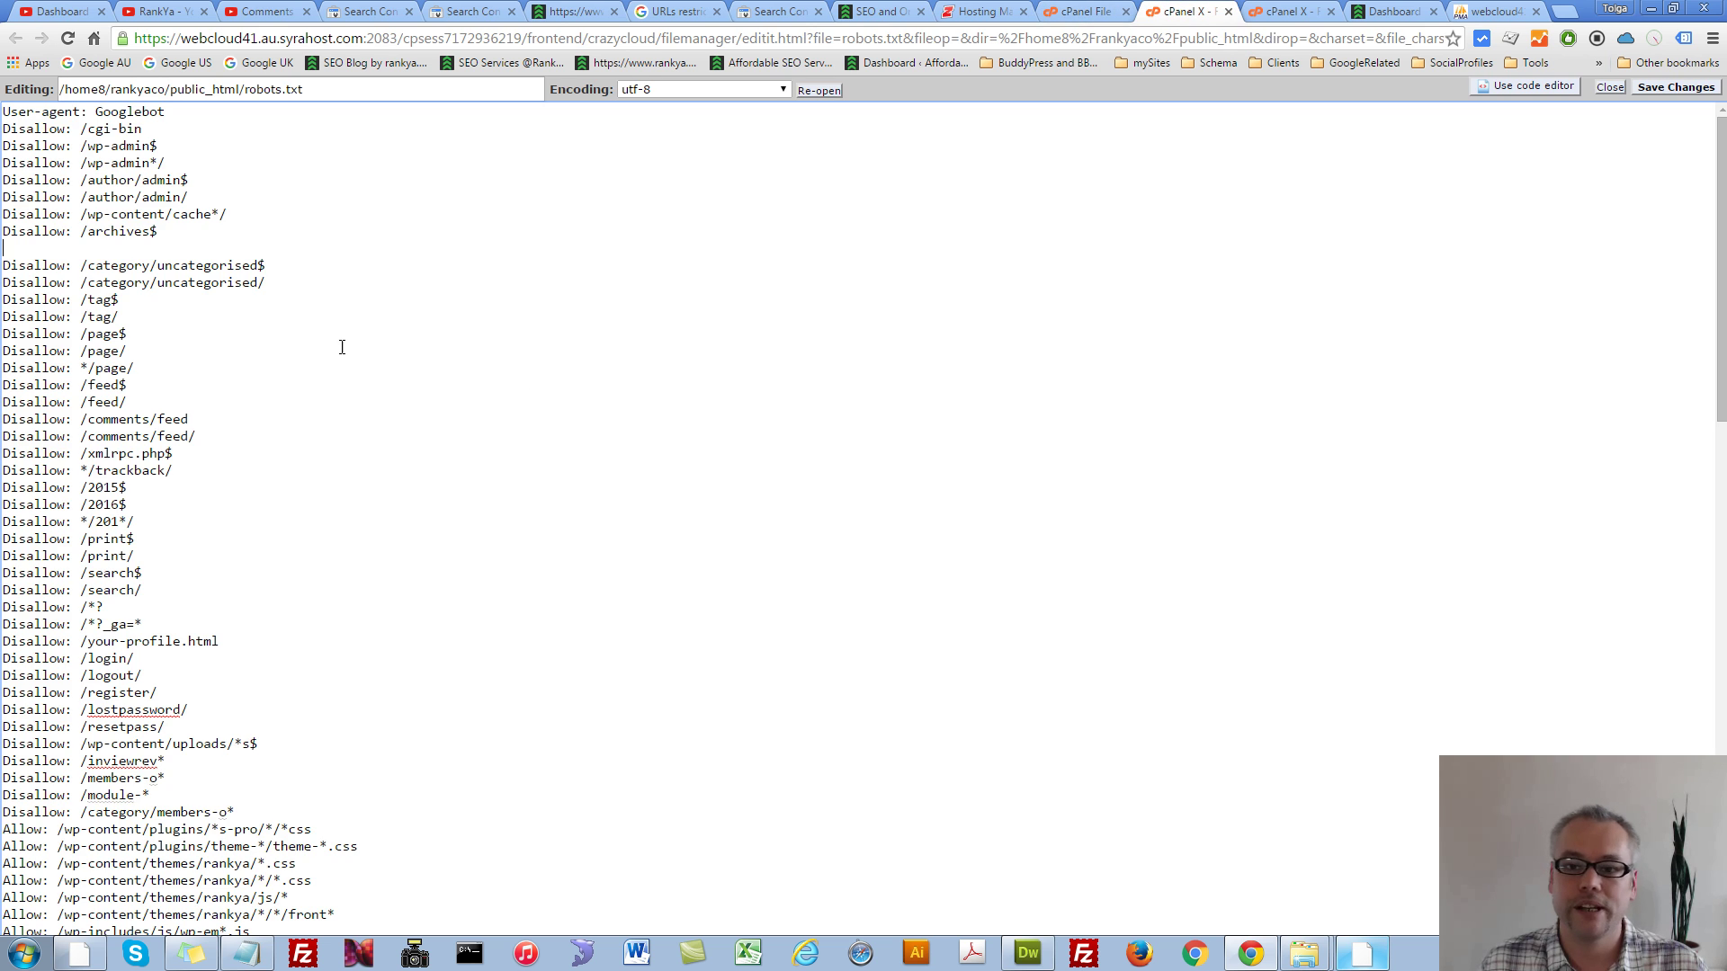
{"action": "left_click", "coordinate": [1664, 90]}
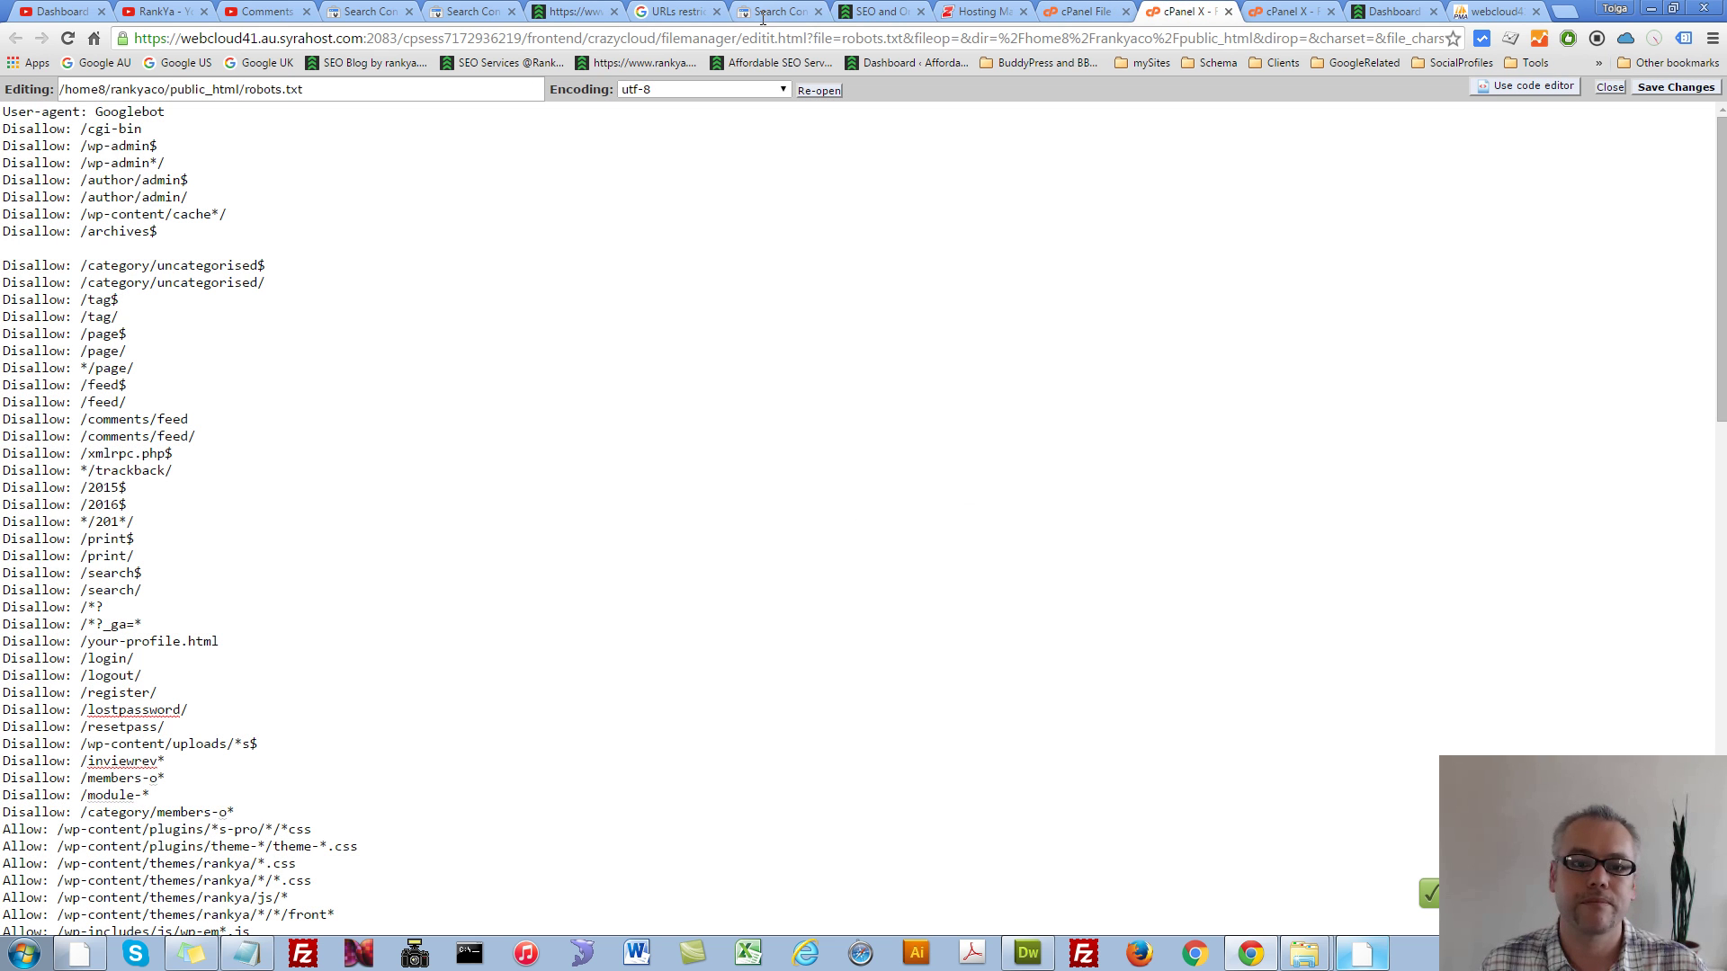
{"action": "left_click", "coordinate": [763, 13]}
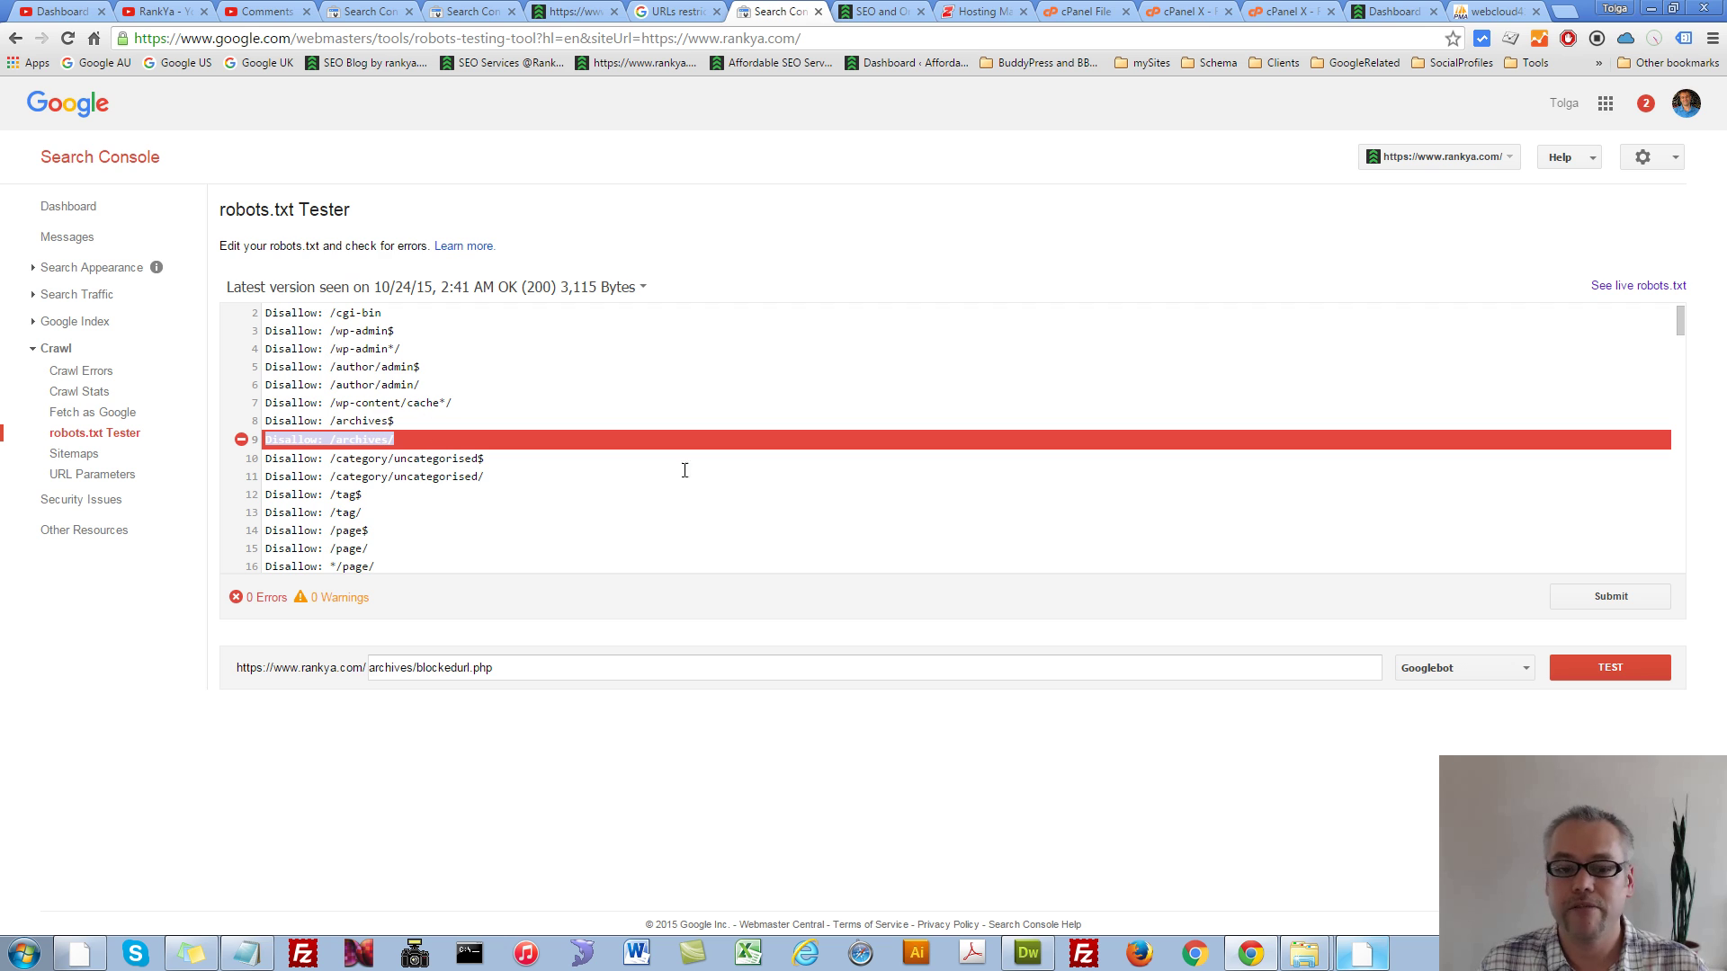
Copy the test path archives/blockedurl.php from the URL test box
{"action": "left_click_drag", "start_coordinate": [528, 694], "coordinate": [275, 682]}
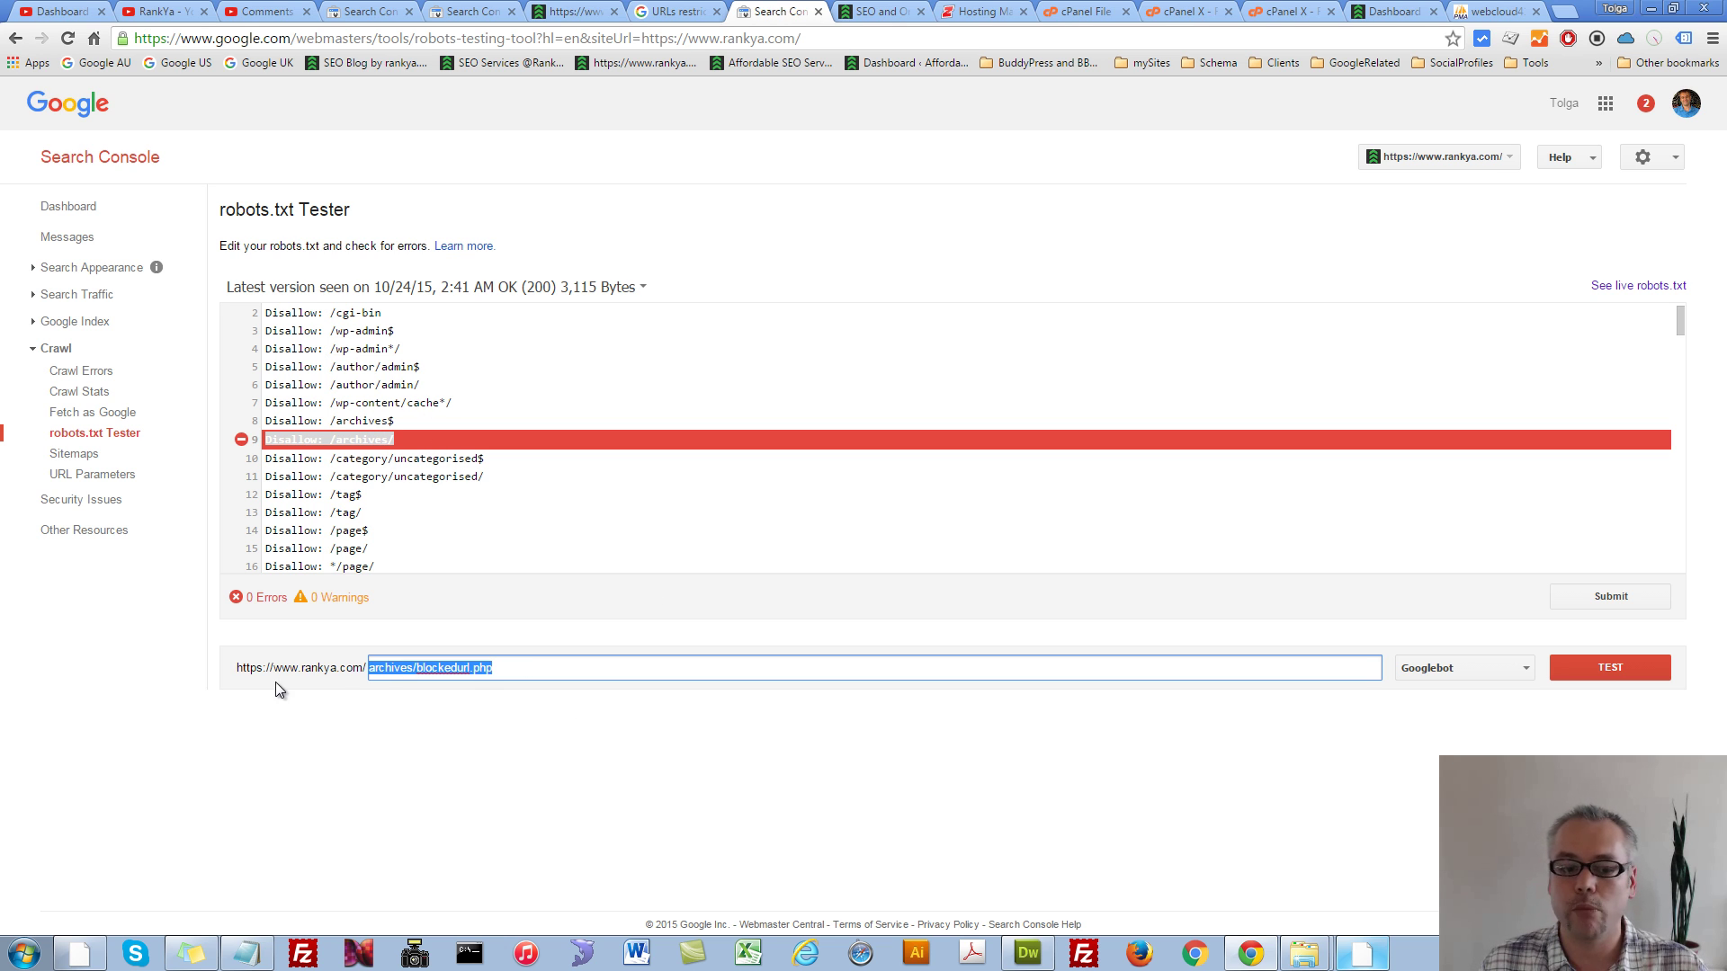
{"action": "left_click", "coordinate": [581, 682]}
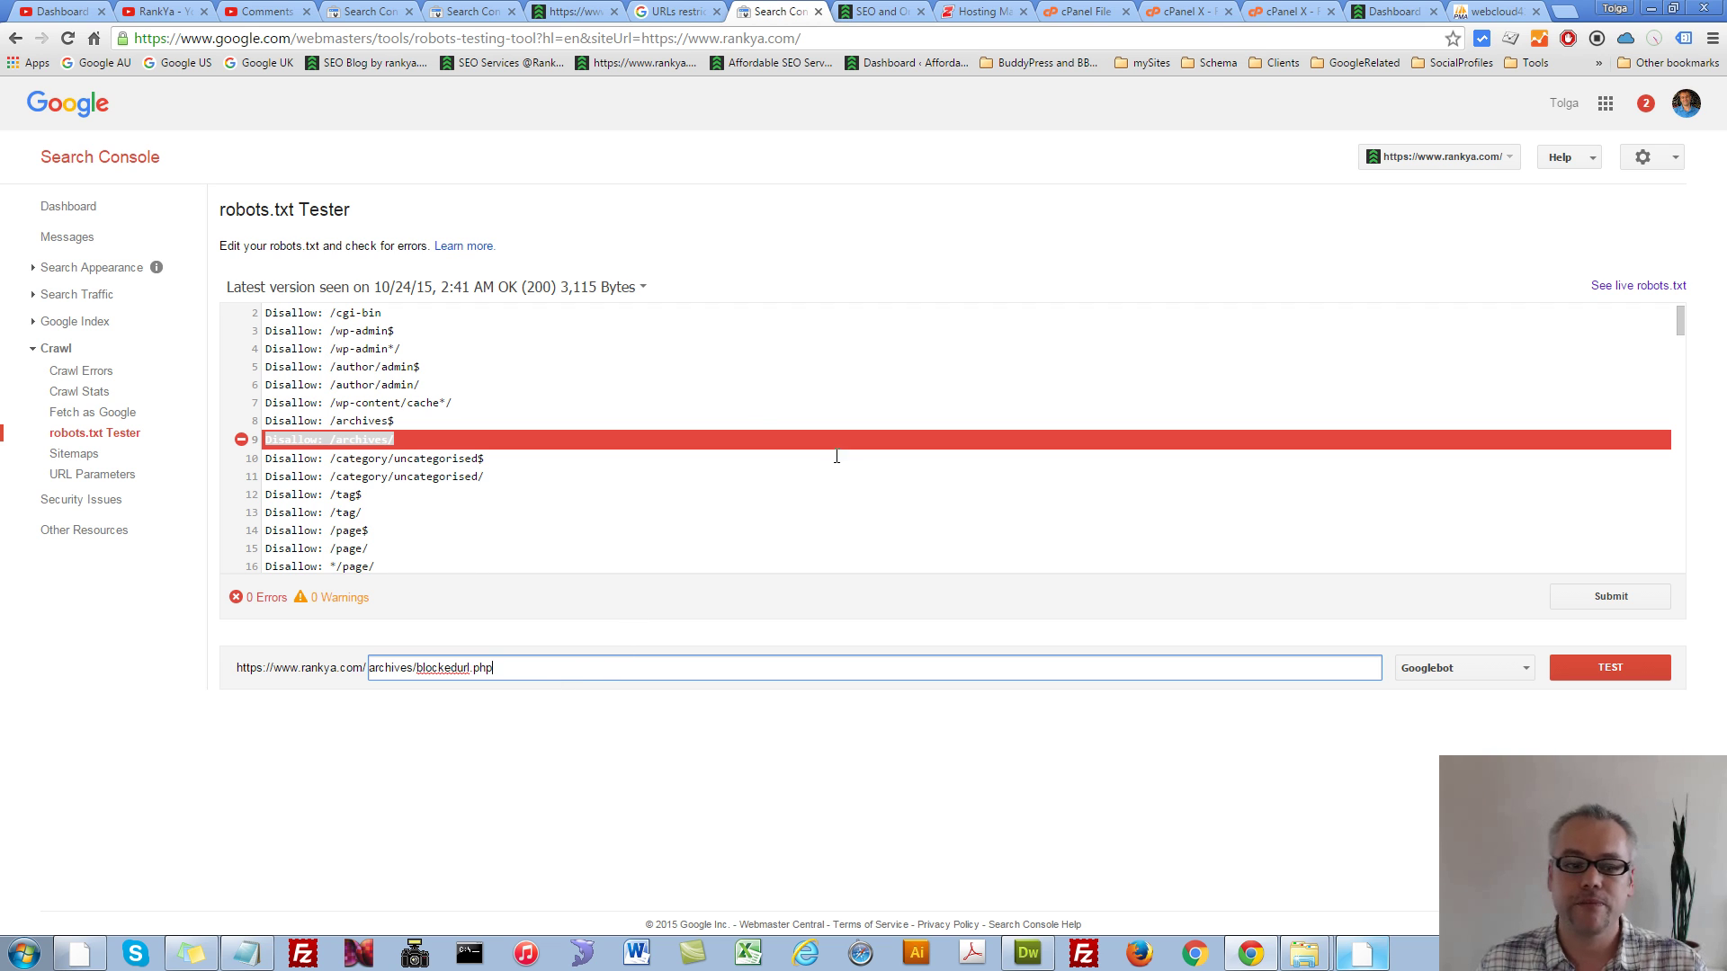
{"action": "left_click", "coordinate": [421, 445]}
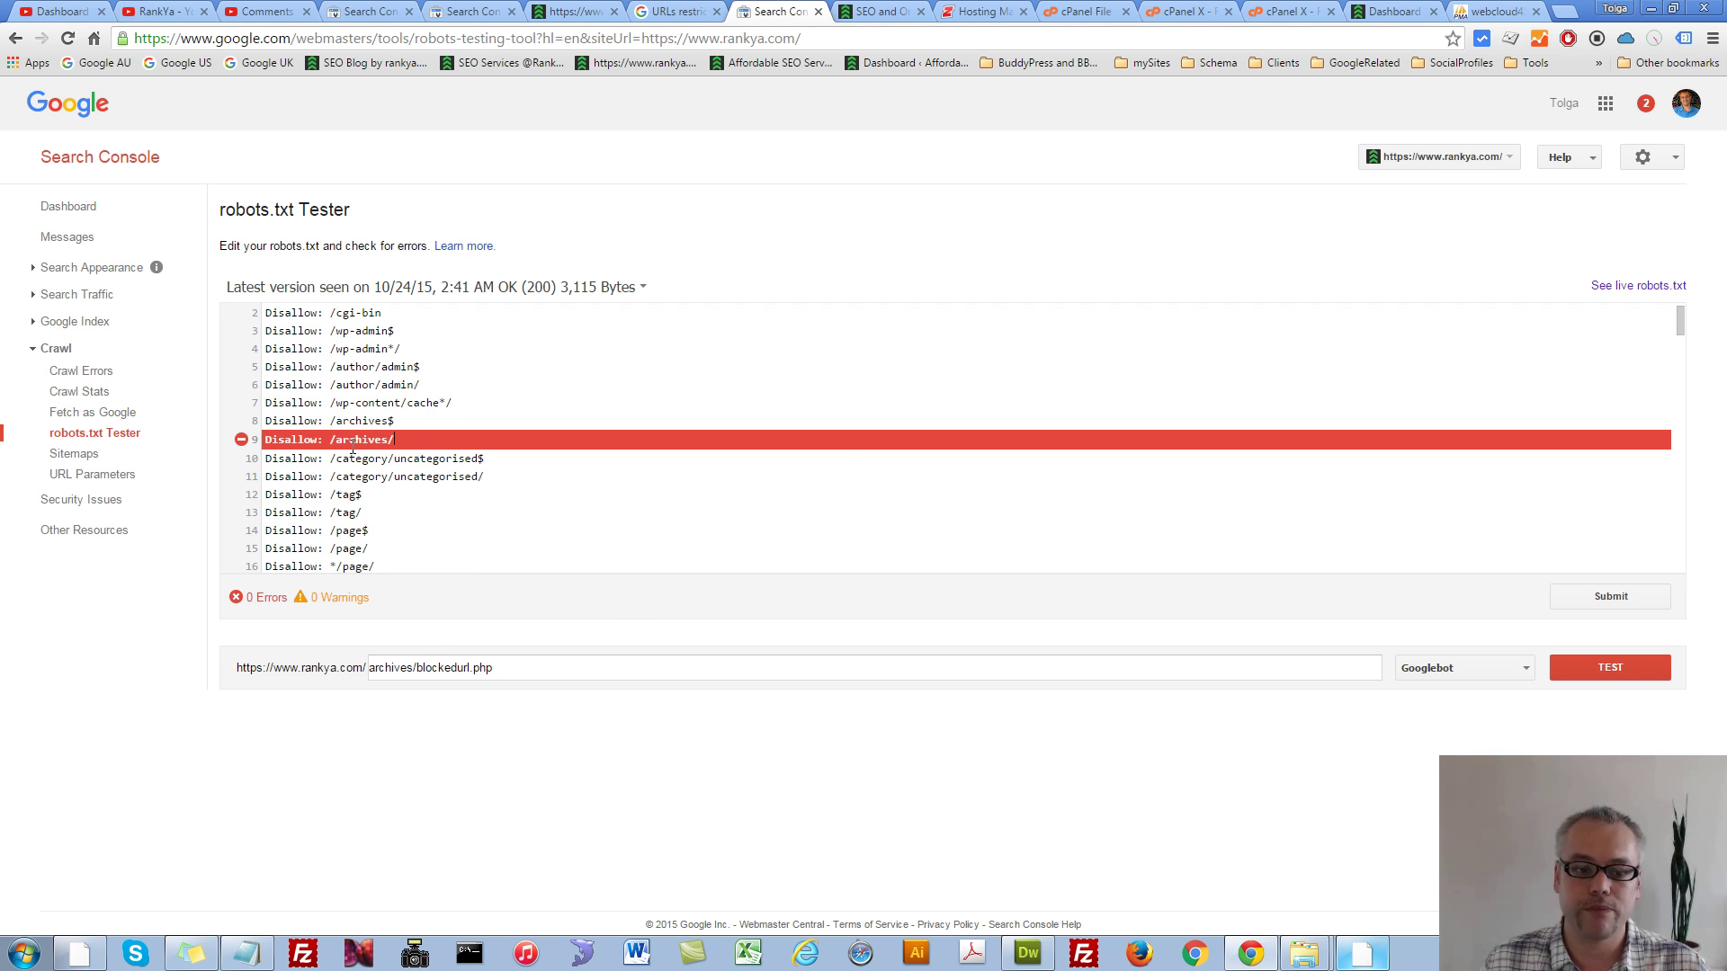
{"action": "left_click_drag", "start_coordinate": [331, 439], "coordinate": [397, 439]}
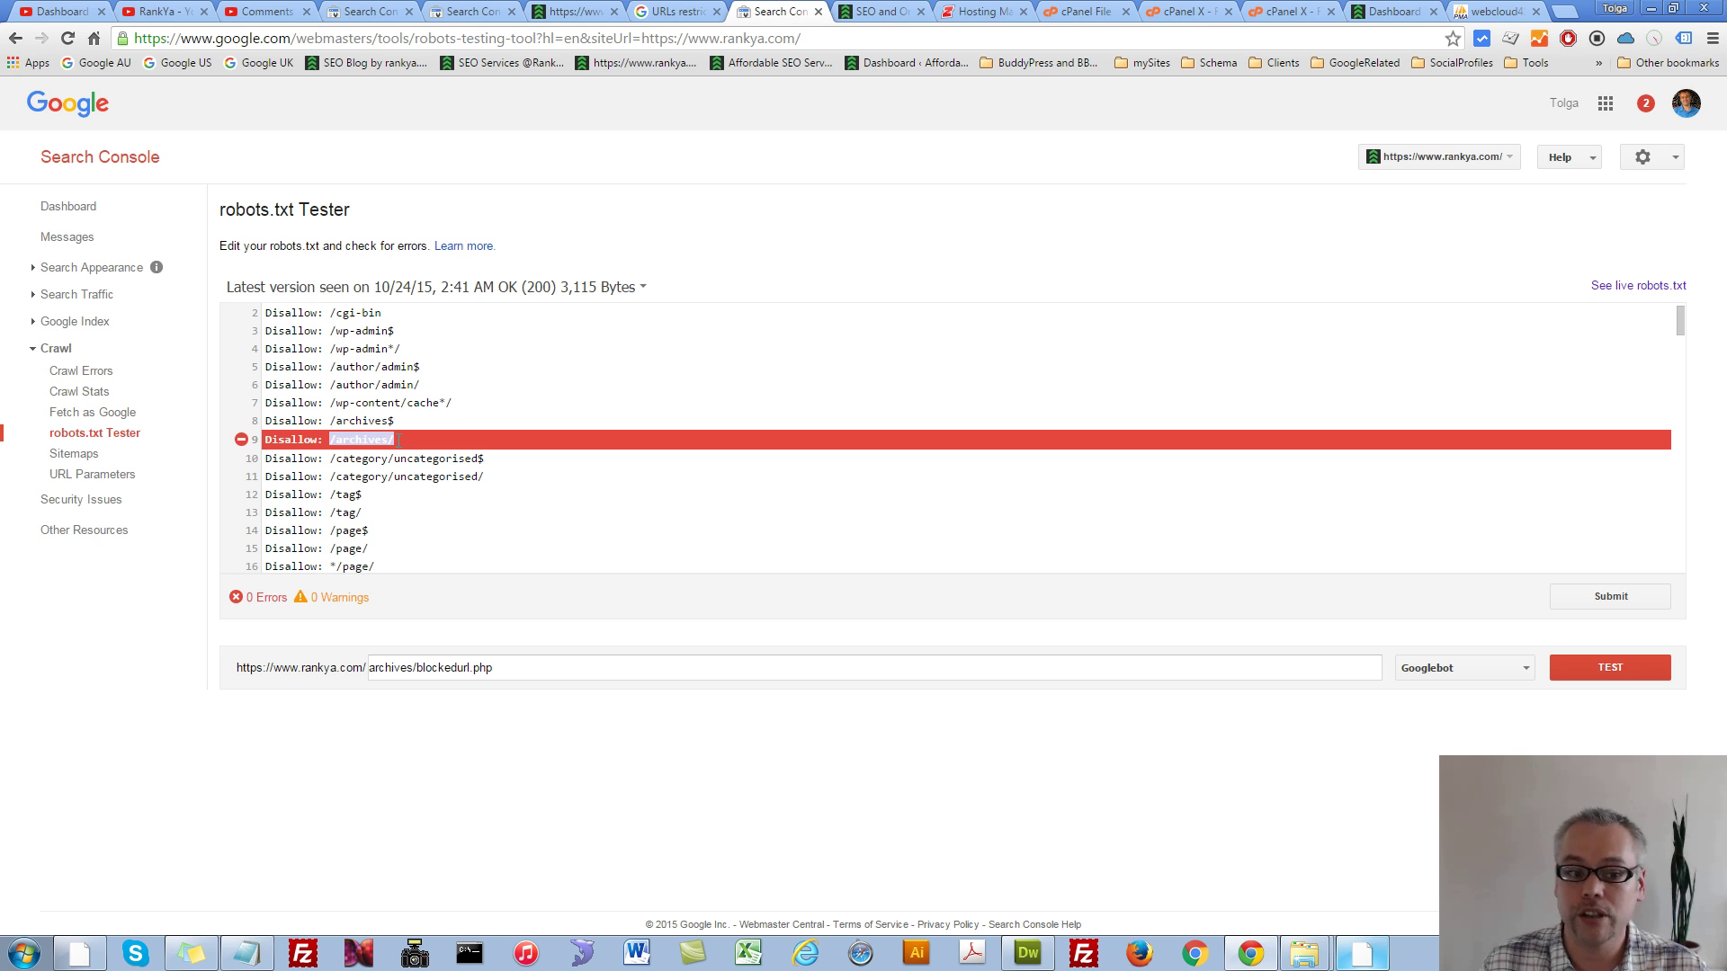
{"action": "left_click_drag", "start_coordinate": [492, 667], "coordinate": [355, 668]}
{"action": "right_click", "coordinate": [422, 670]}
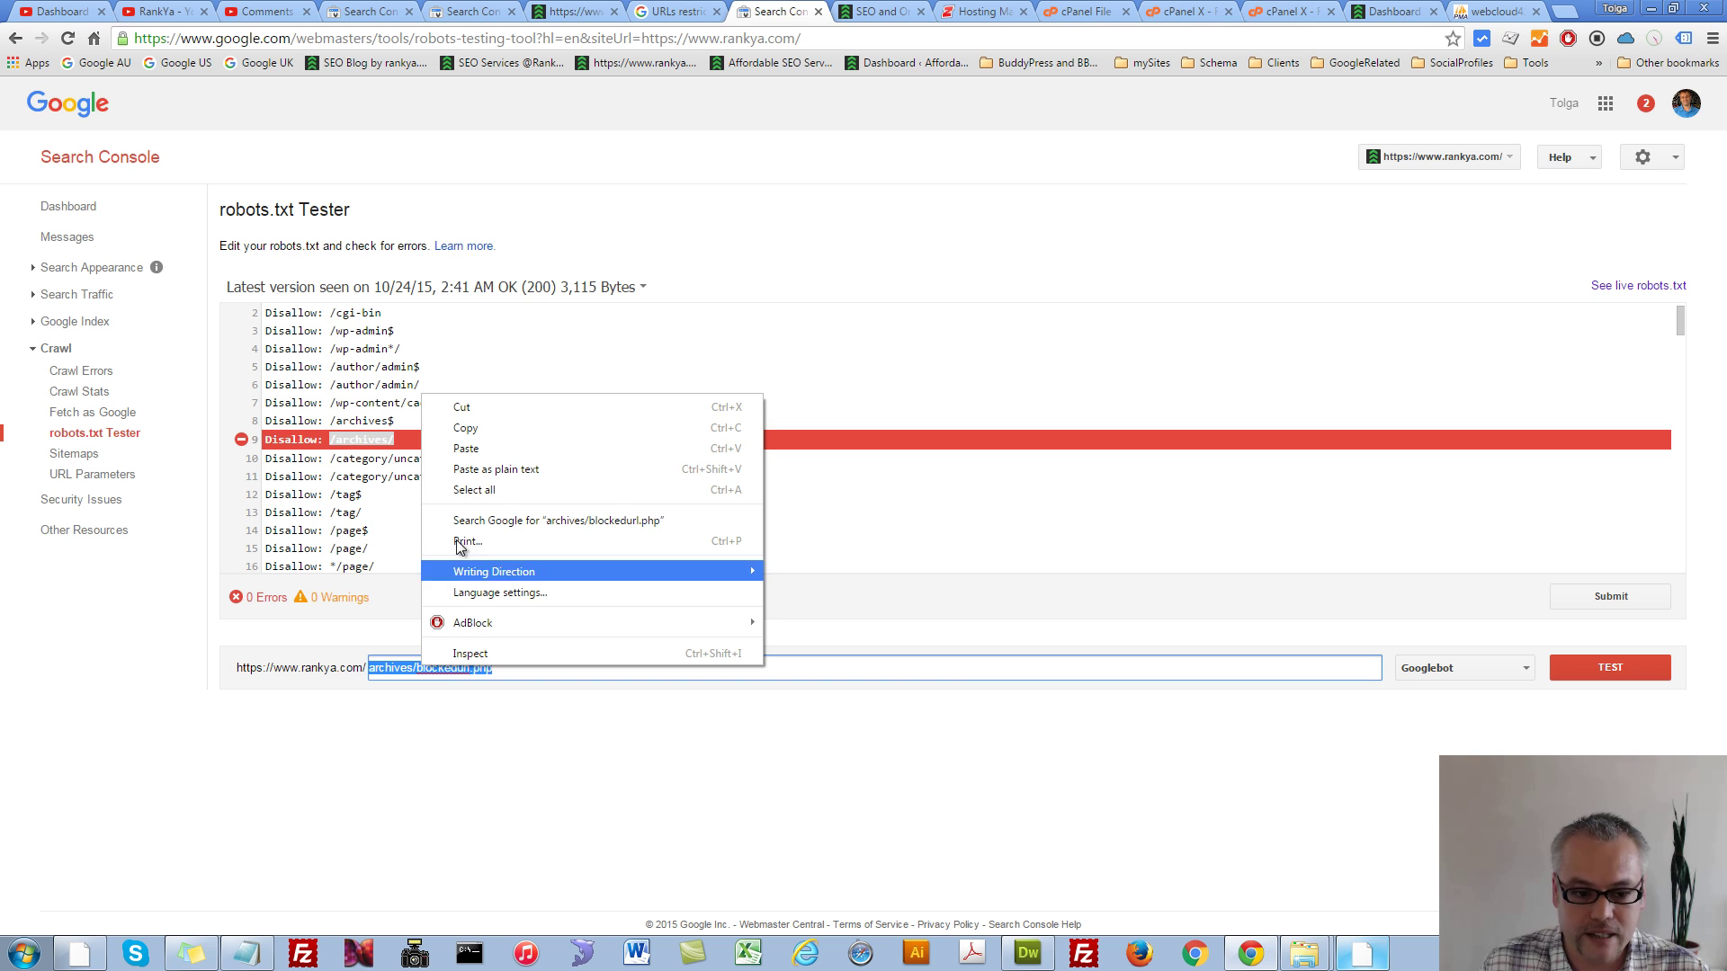
{"action": "left_click", "coordinate": [467, 429]}
Insert 'Allow: /archives/blockedurl.php' as line 10, directly below Disallow: /archives/
{"action": "left_click", "coordinate": [421, 441]}
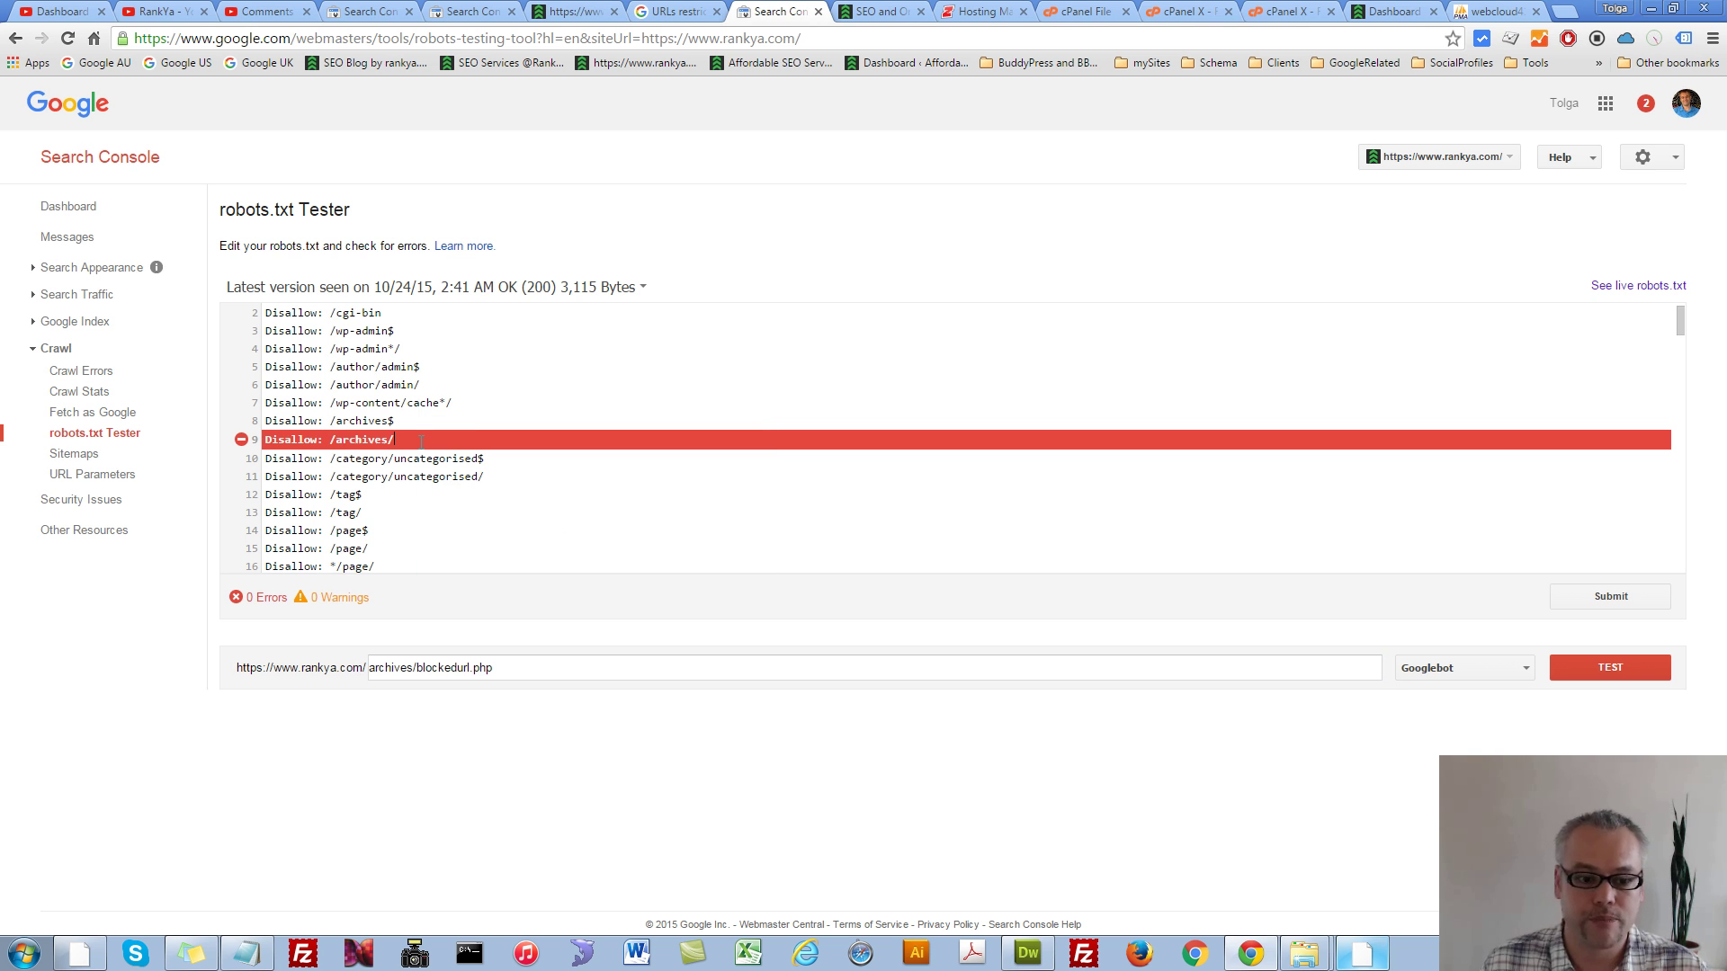
{"action": "key", "text": "Return"}
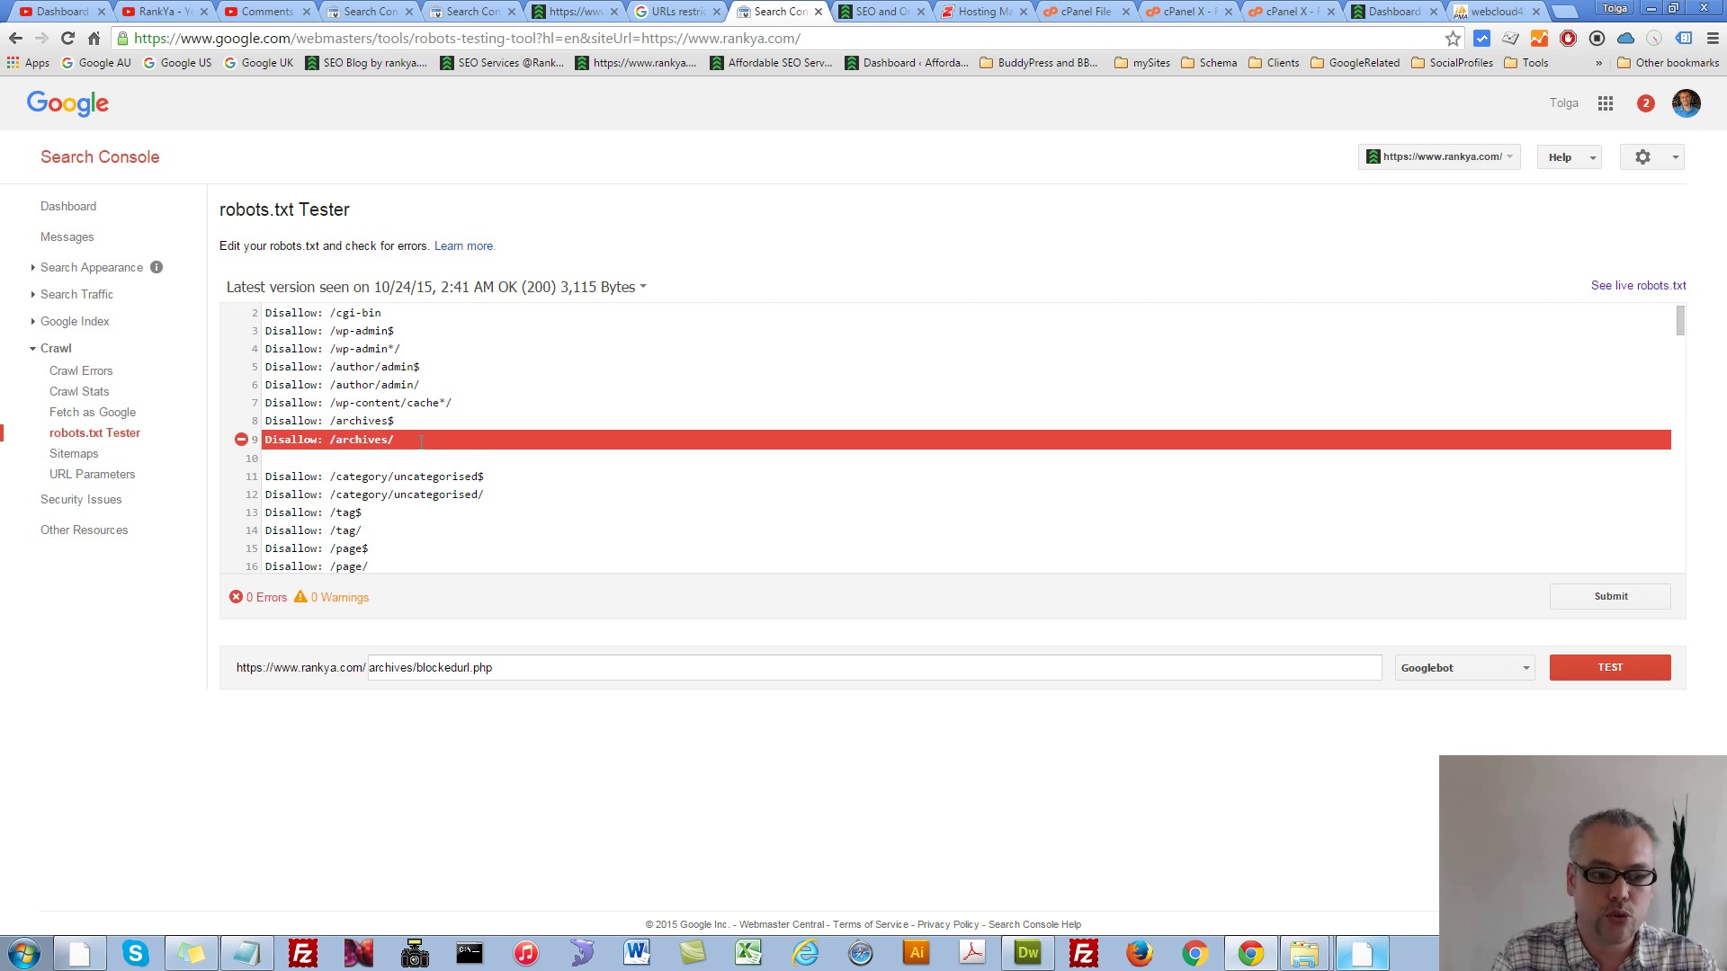
{"action": "type", "text": "Allow:"}
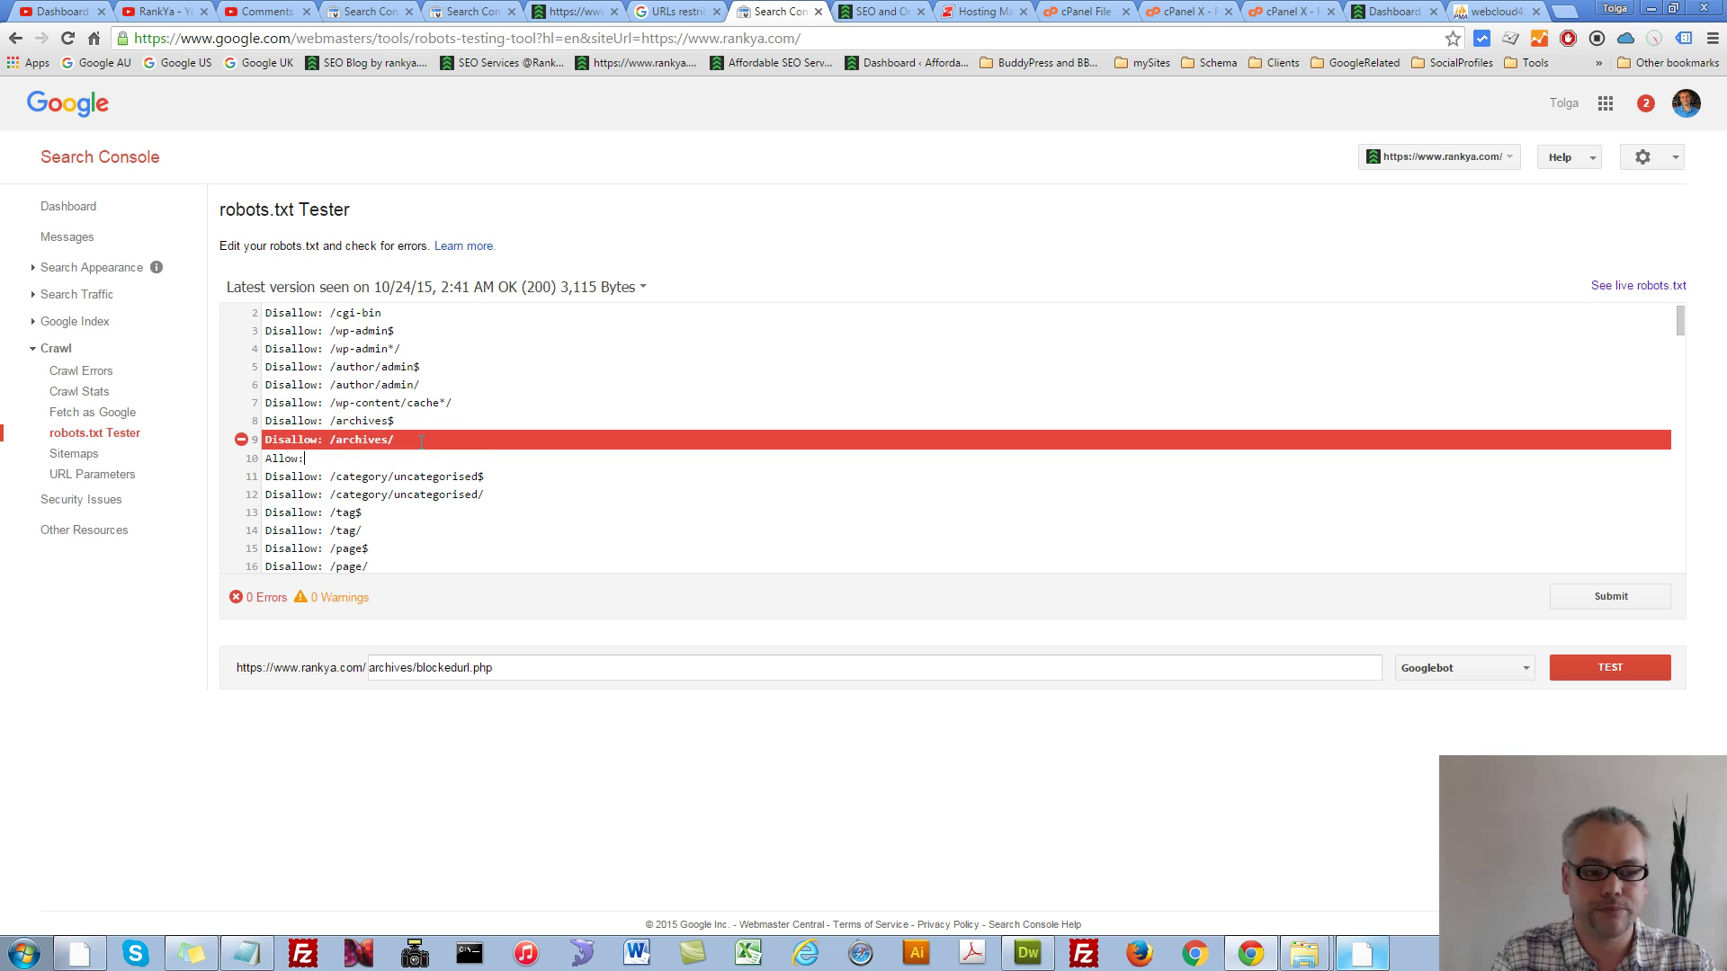
{"action": "type", "text": " /"}
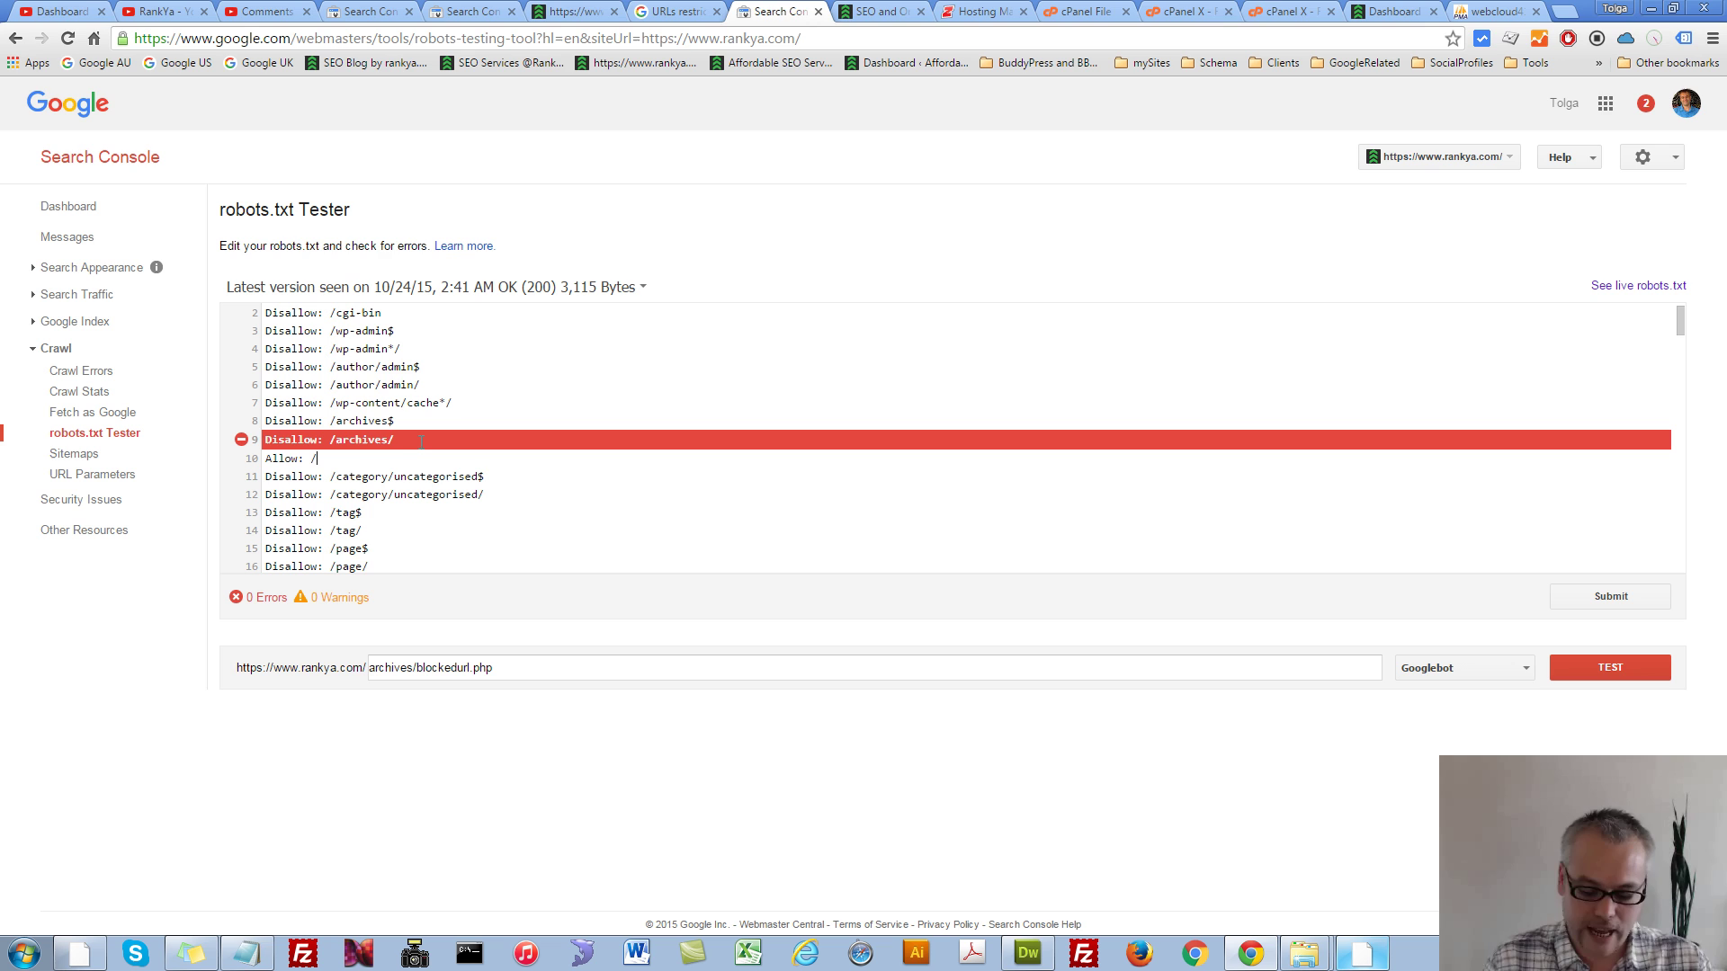
{"action": "key", "text": "ctrl+v"}
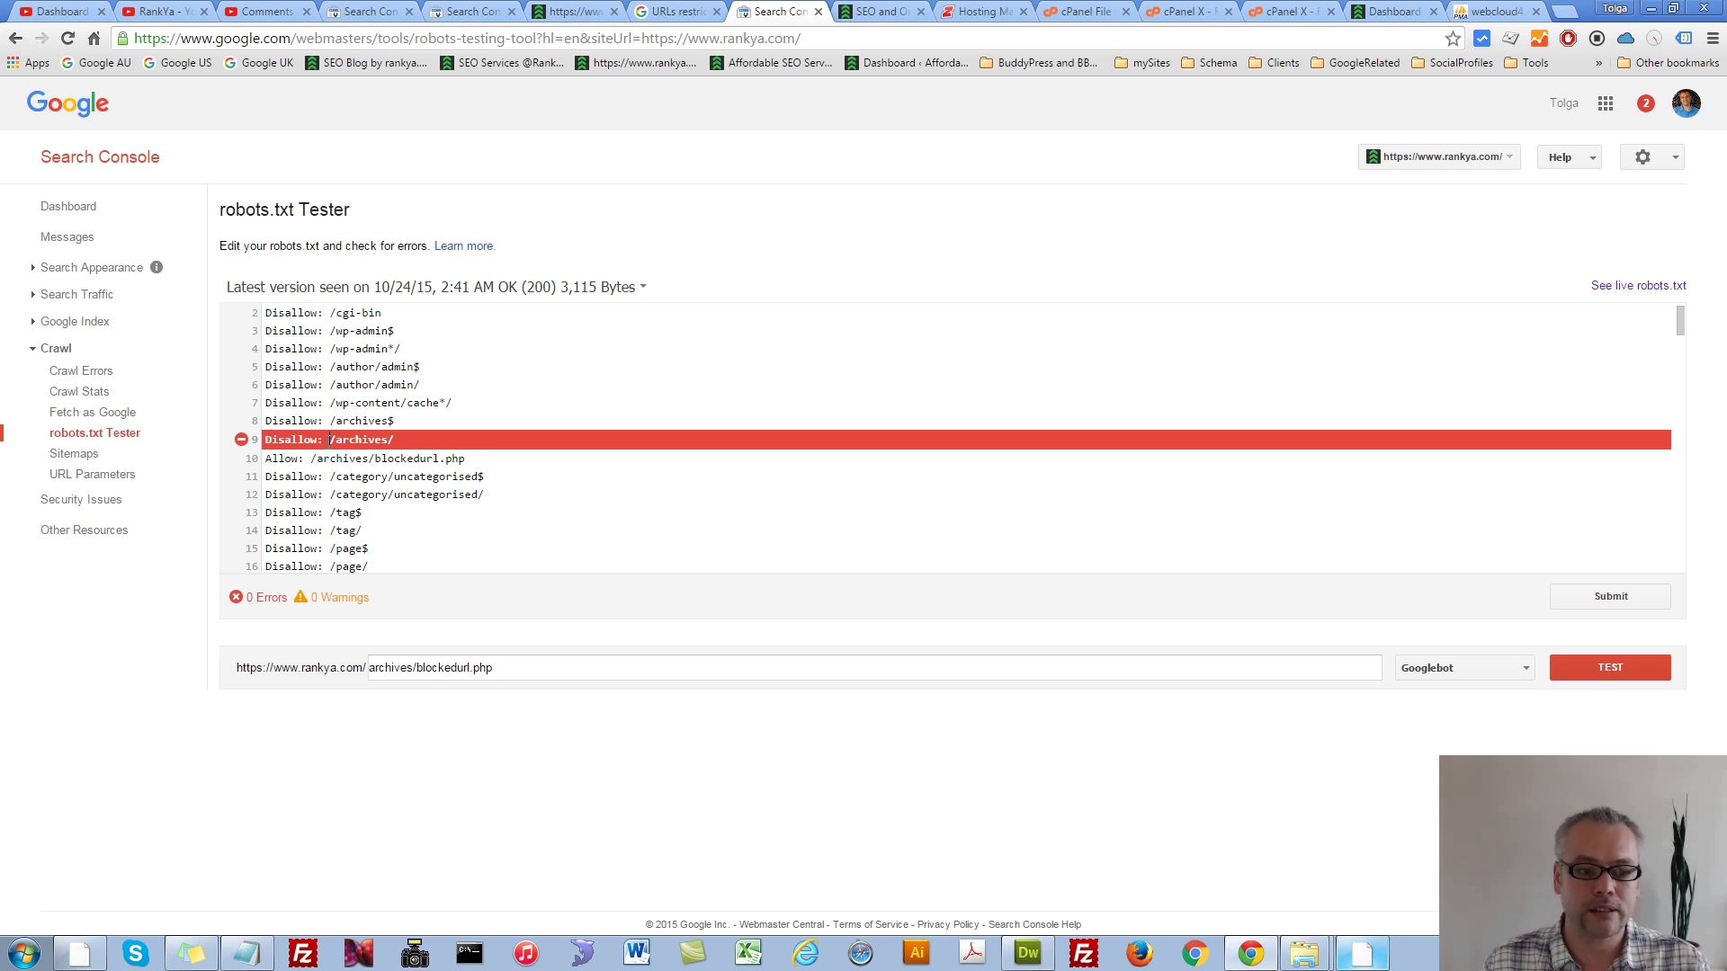
{"action": "left_click_drag", "start_coordinate": [329, 439], "coordinate": [402, 439]}
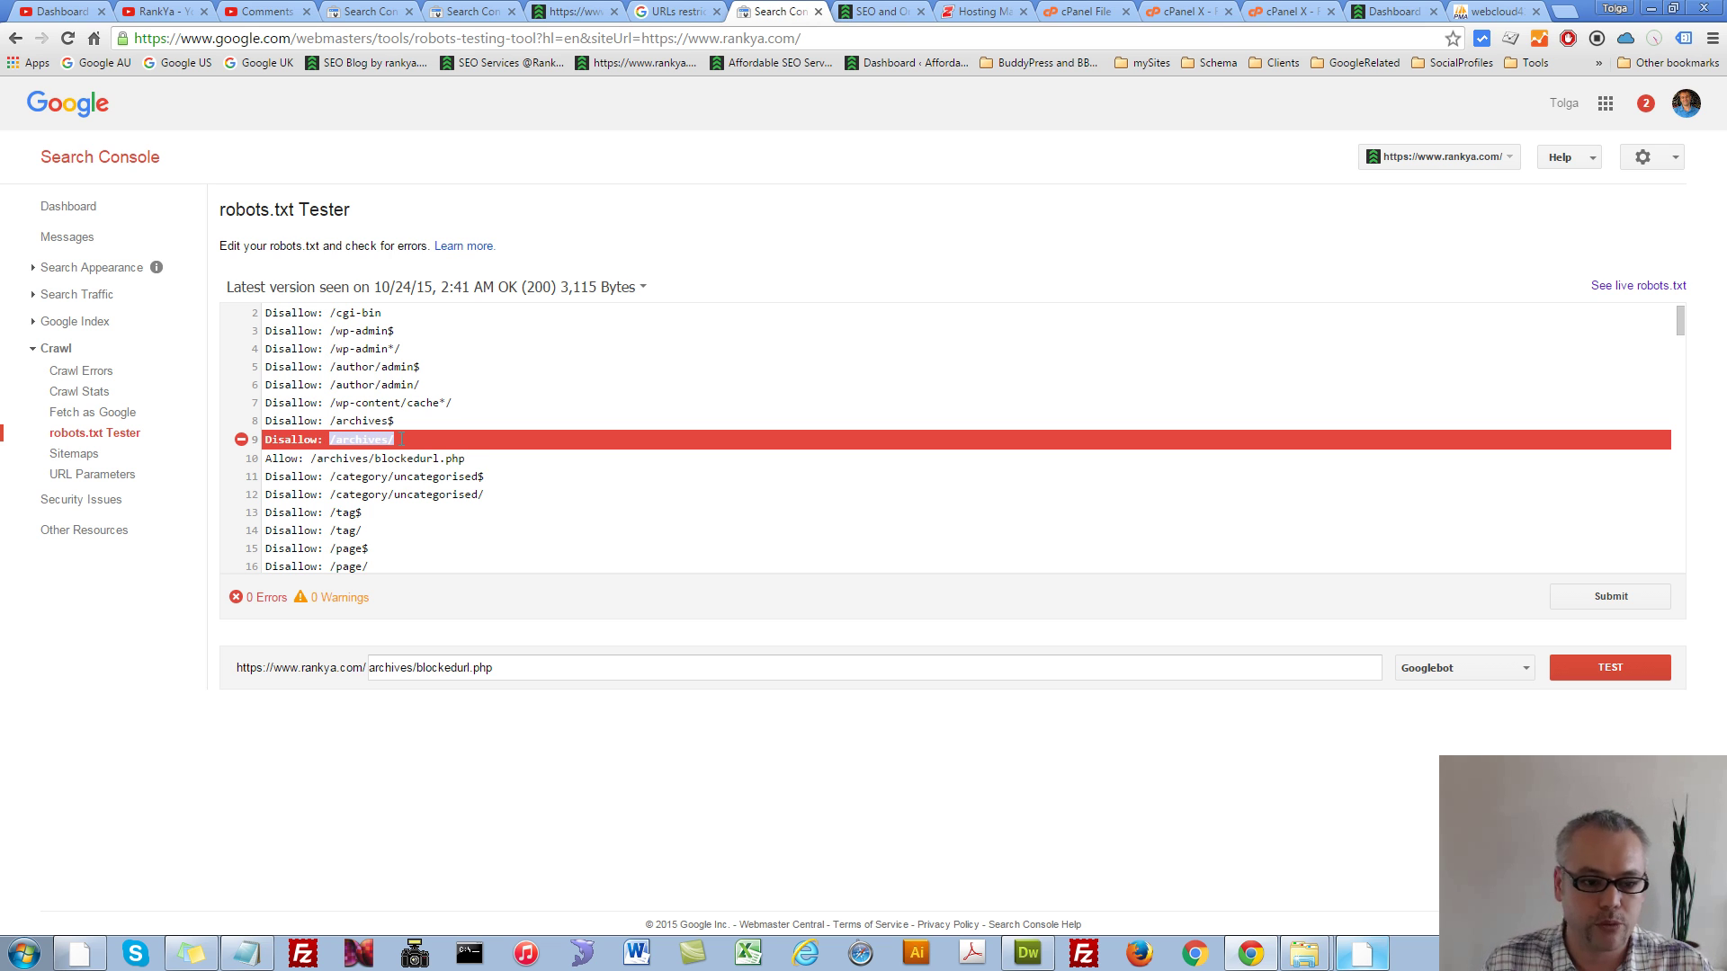
{"action": "left_click", "coordinate": [389, 458]}
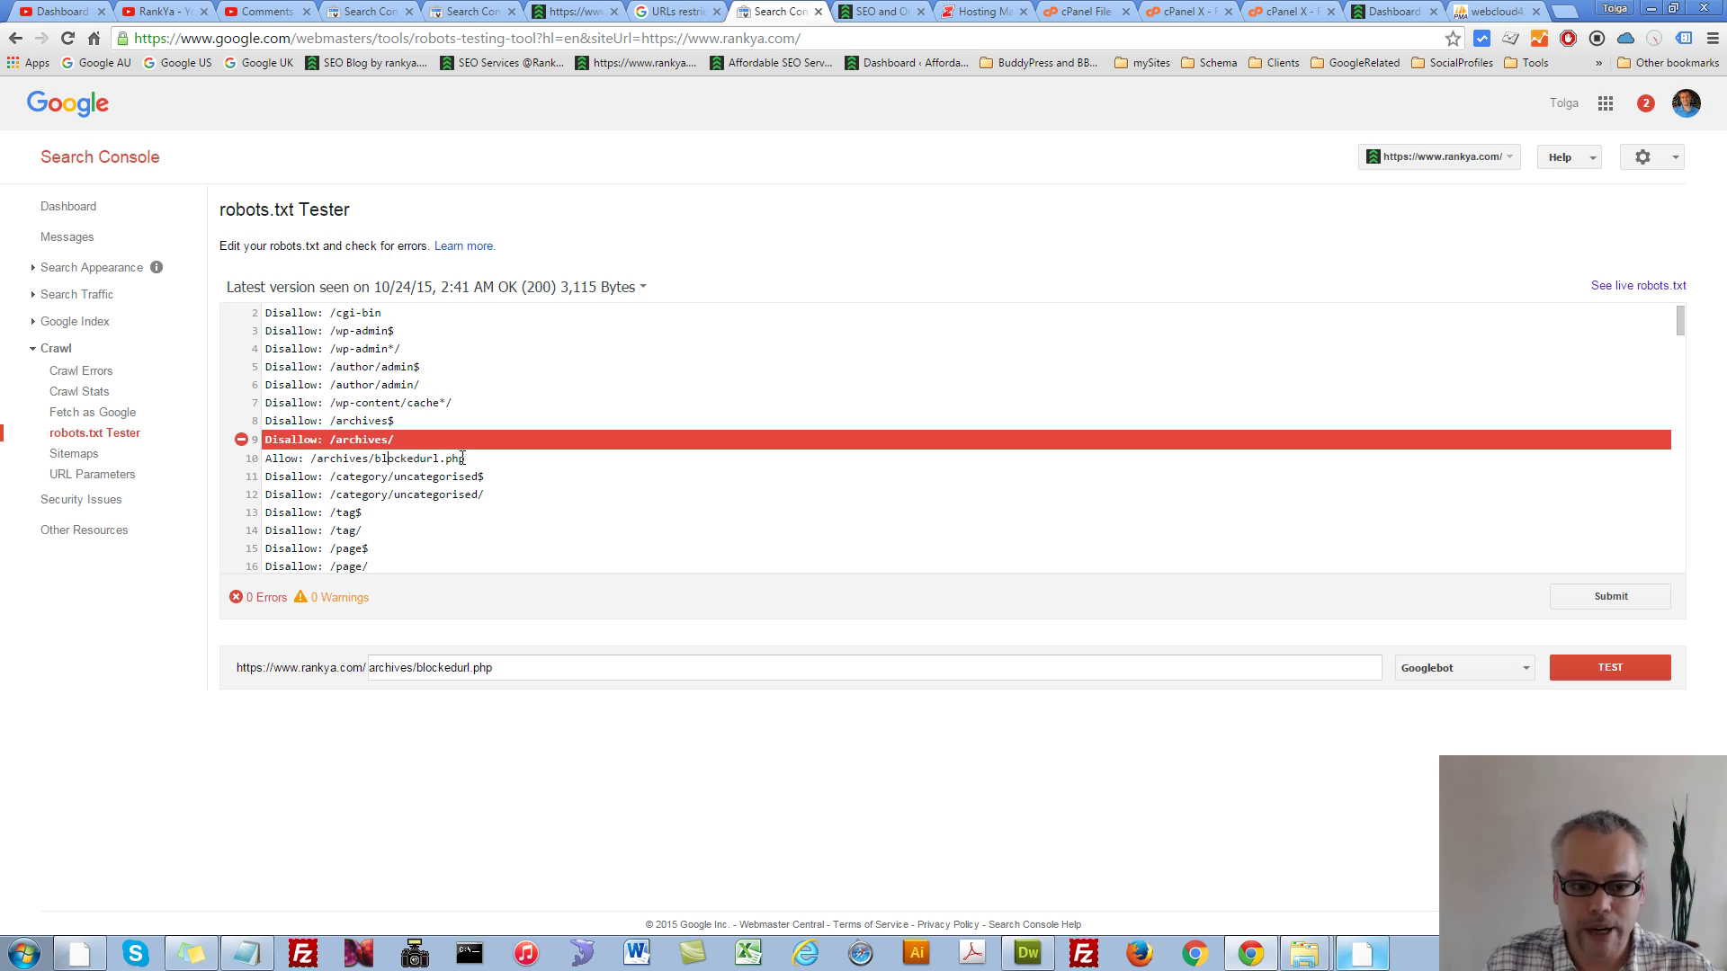
{"action": "left_click_drag", "start_coordinate": [466, 459], "coordinate": [263, 459]}
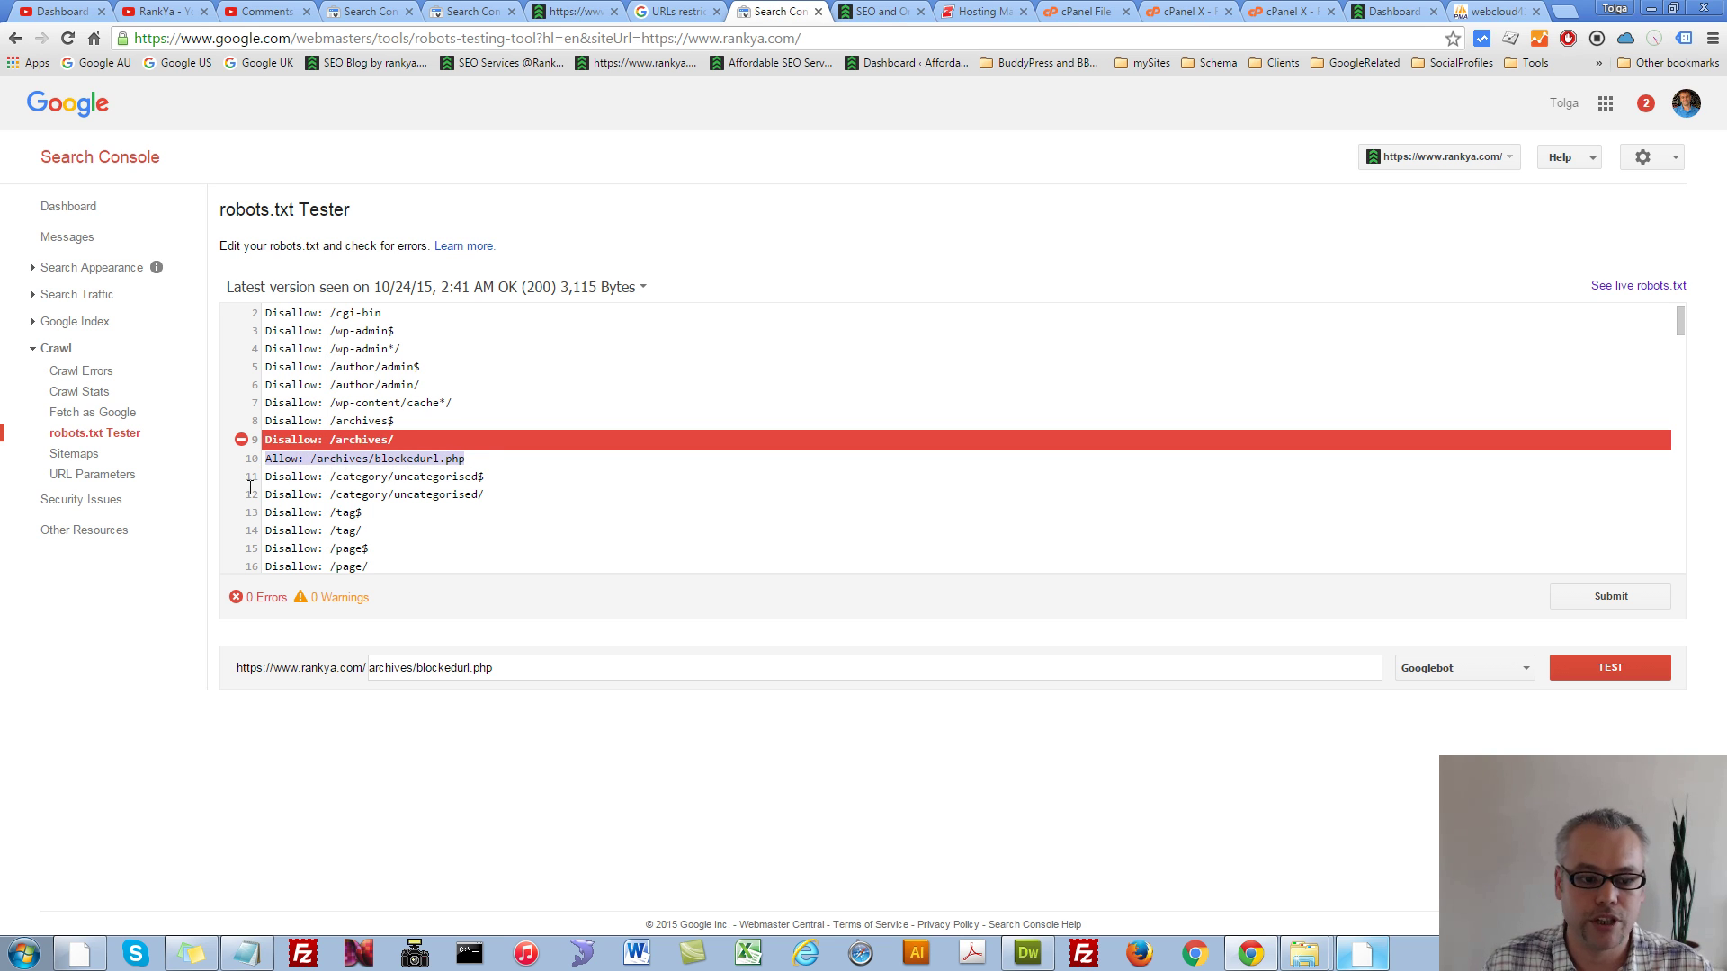
Rerun the test and get archives/blockedurl.php reported ALLOWED via line 10
{"action": "left_click", "coordinate": [1615, 670]}
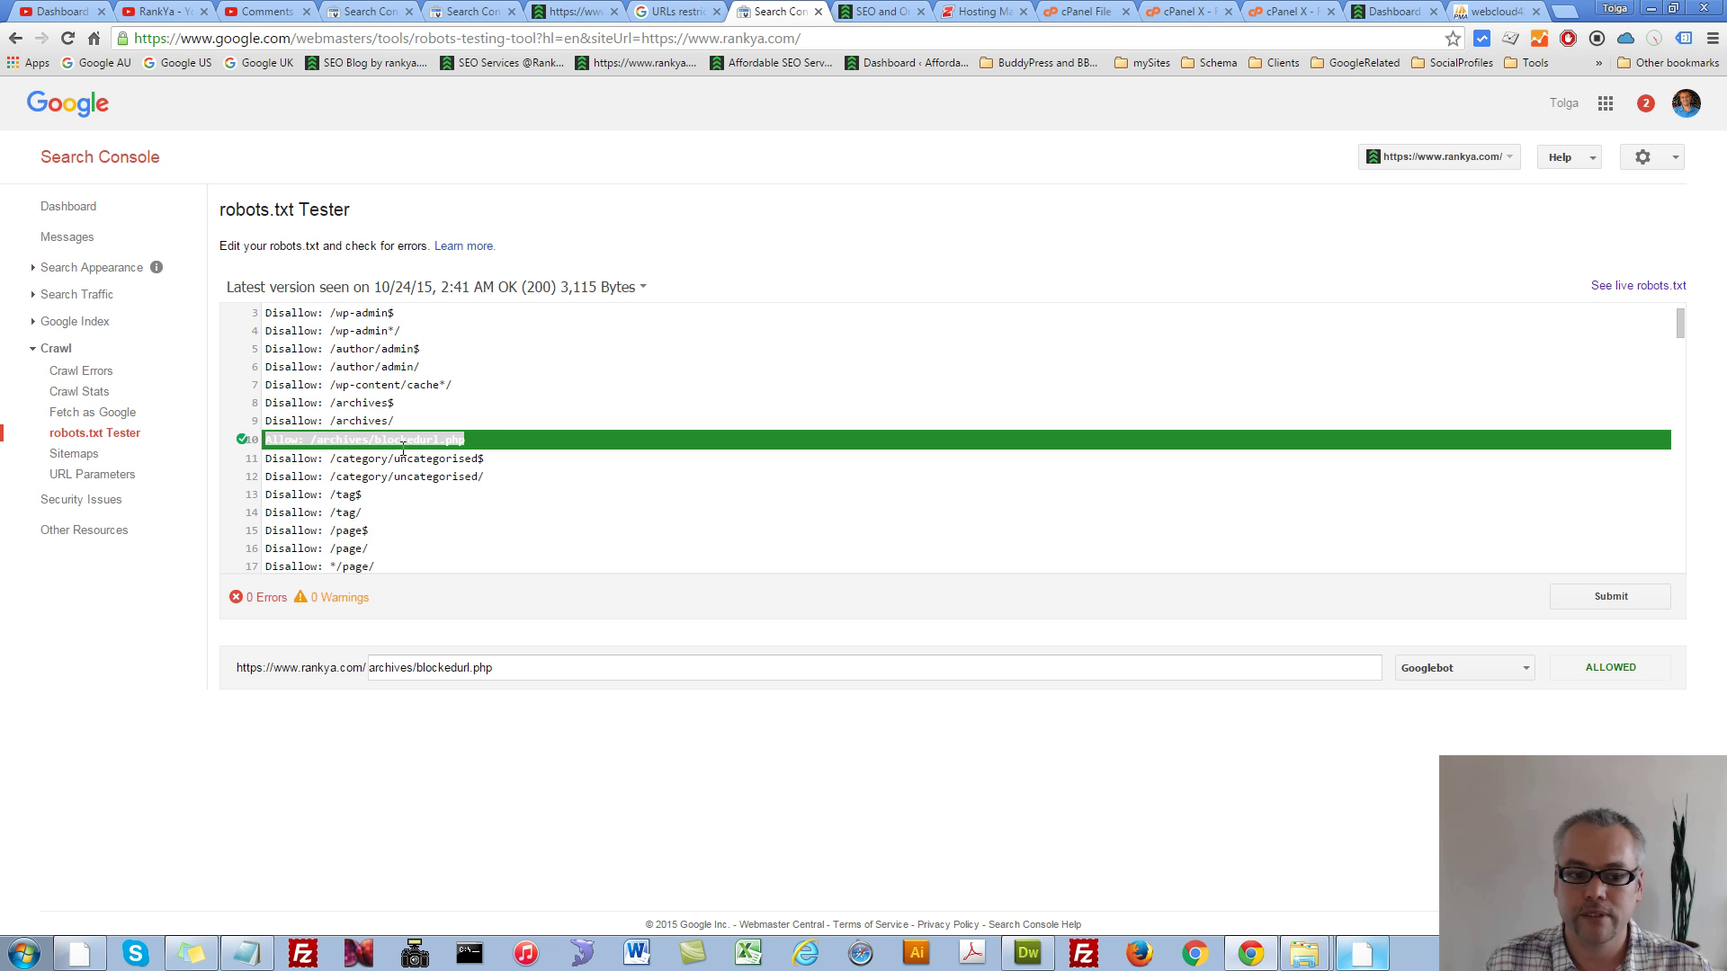
{"action": "left_click_drag", "start_coordinate": [410, 676], "coordinate": [678, 696]}
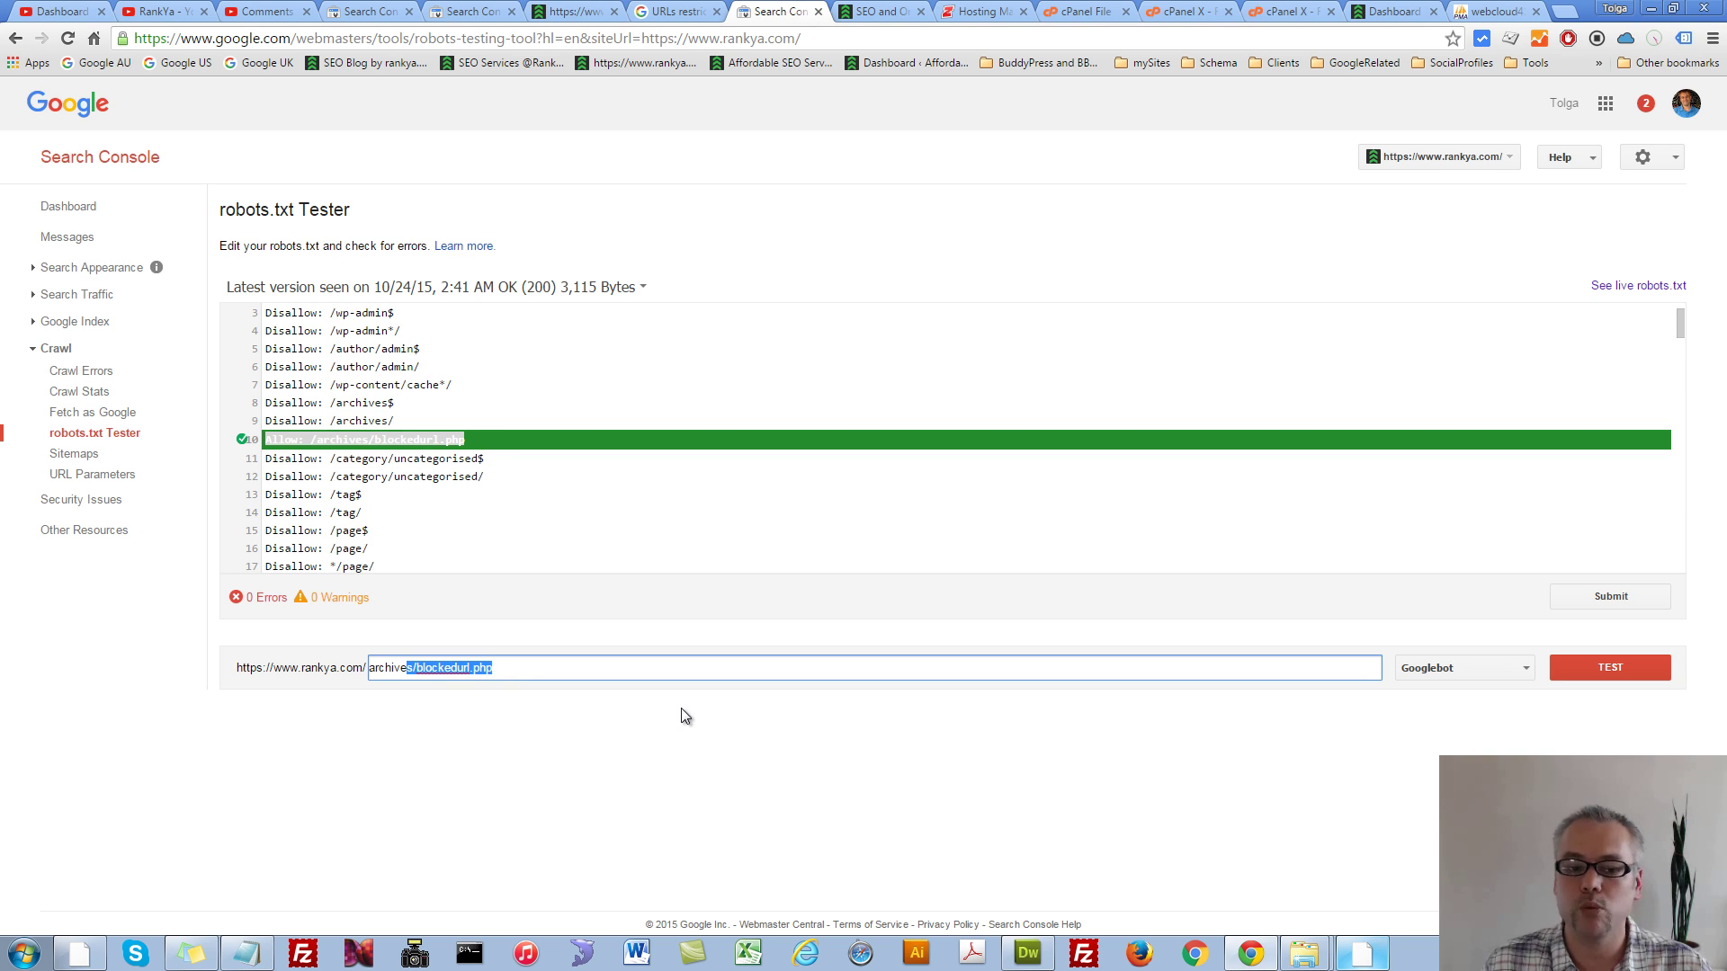
{"action": "left_click", "coordinate": [681, 709]}
{"action": "left_click", "coordinate": [447, 440]}
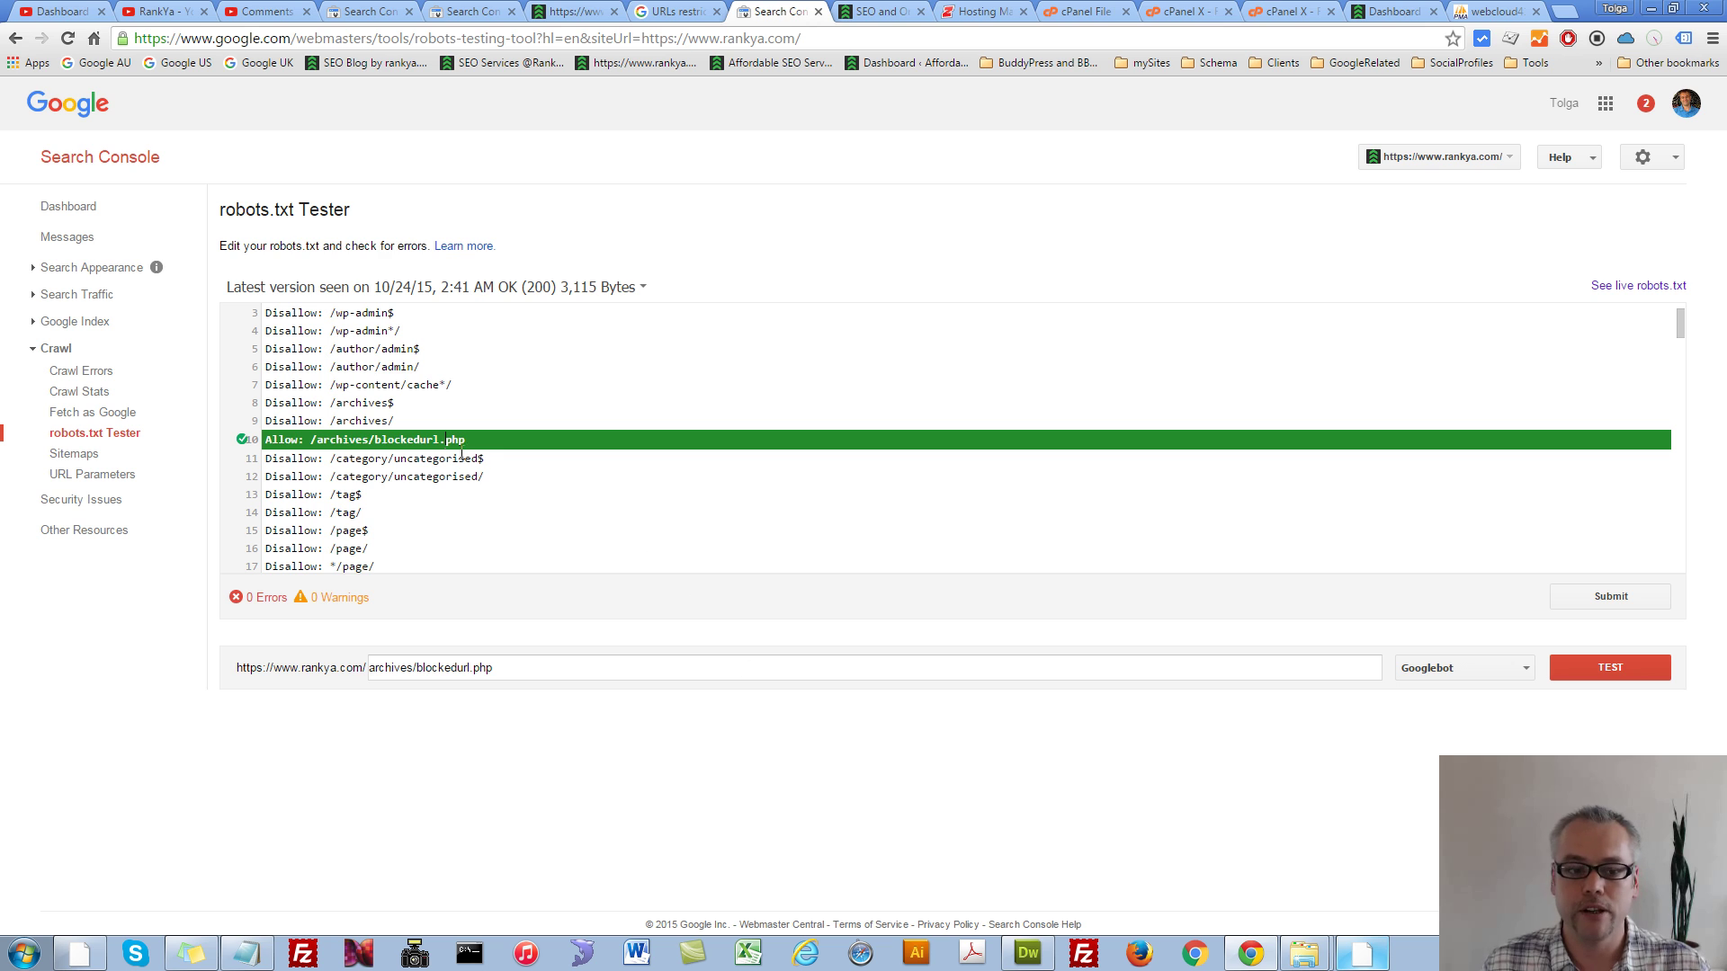
Copy the whole Allow: /archives/blockedurl.php line from the tester editor
{"action": "triple_click", "coordinate": [351, 417]}
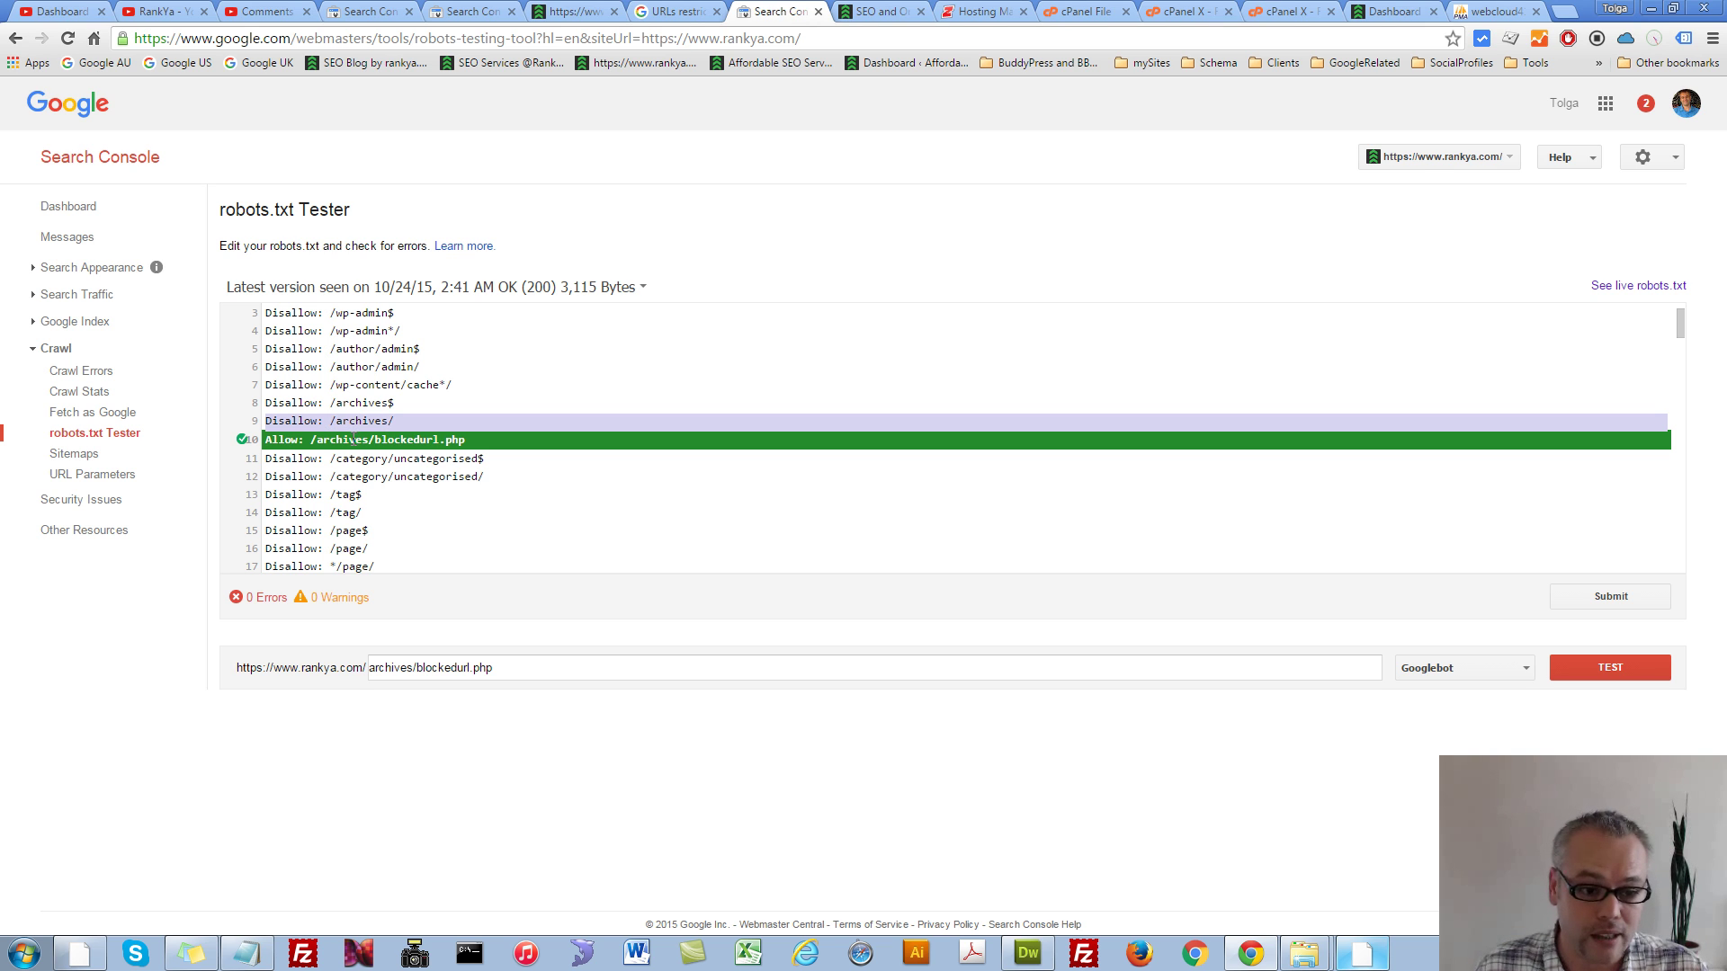
{"action": "triple_click", "coordinate": [353, 439]}
{"action": "right_click", "coordinate": [399, 450]}
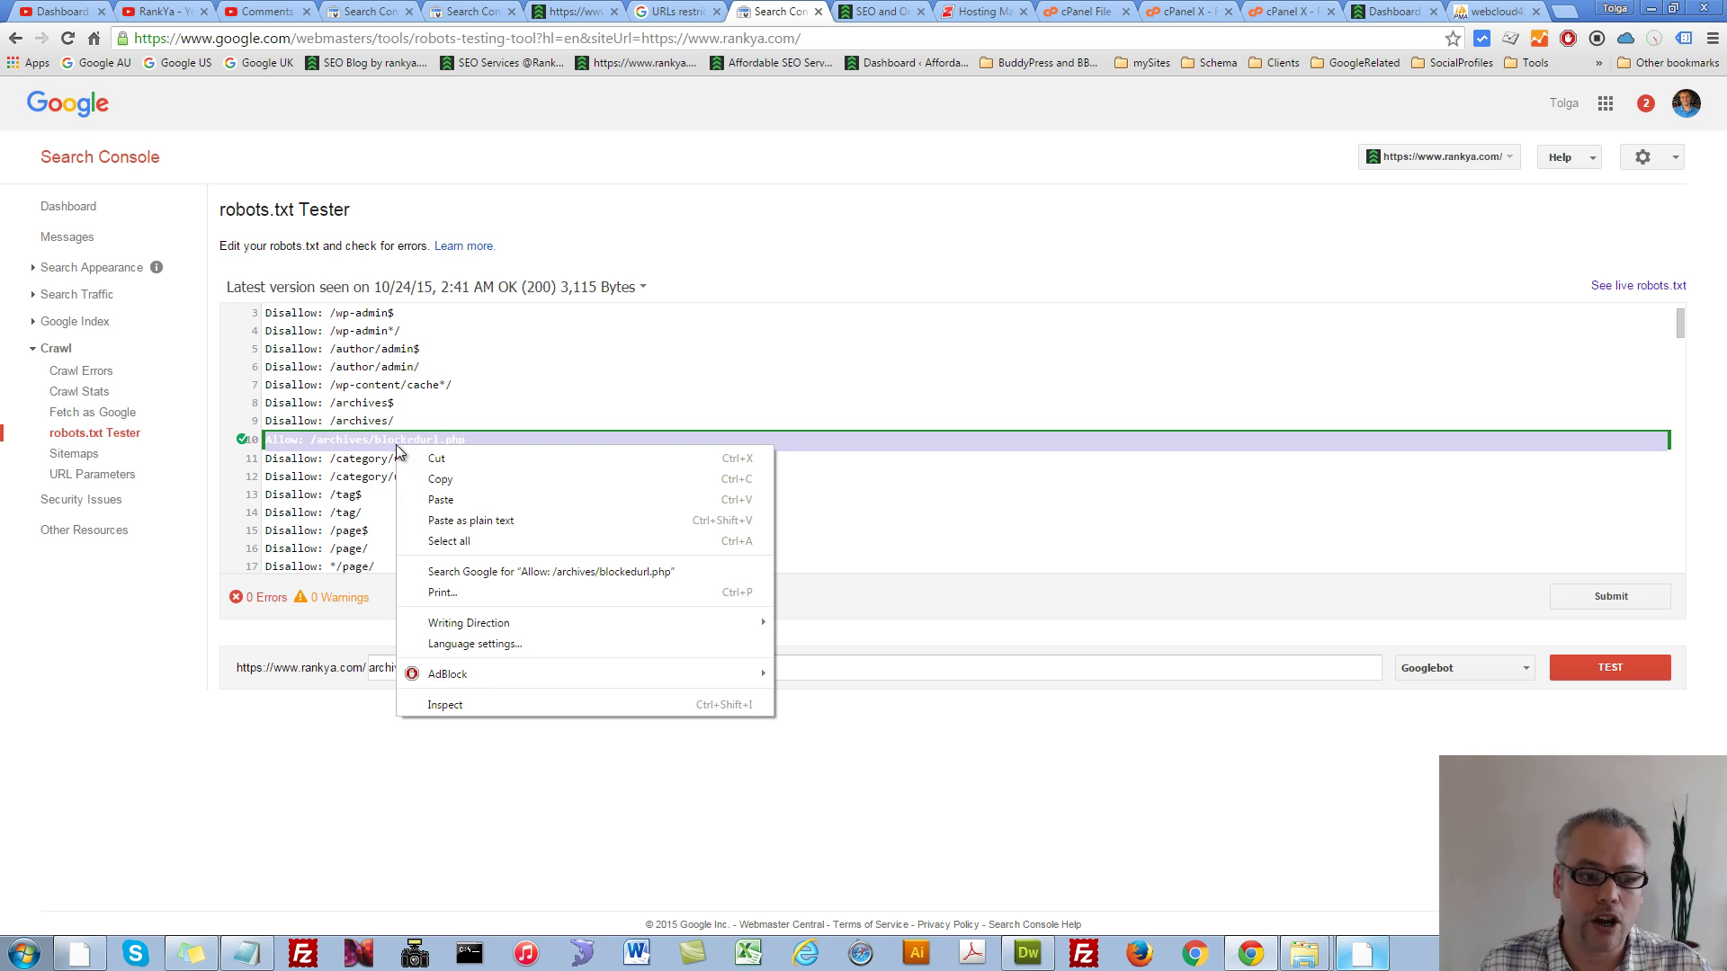
{"action": "left_click", "coordinate": [441, 479]}
{"action": "left_click", "coordinate": [308, 442]}
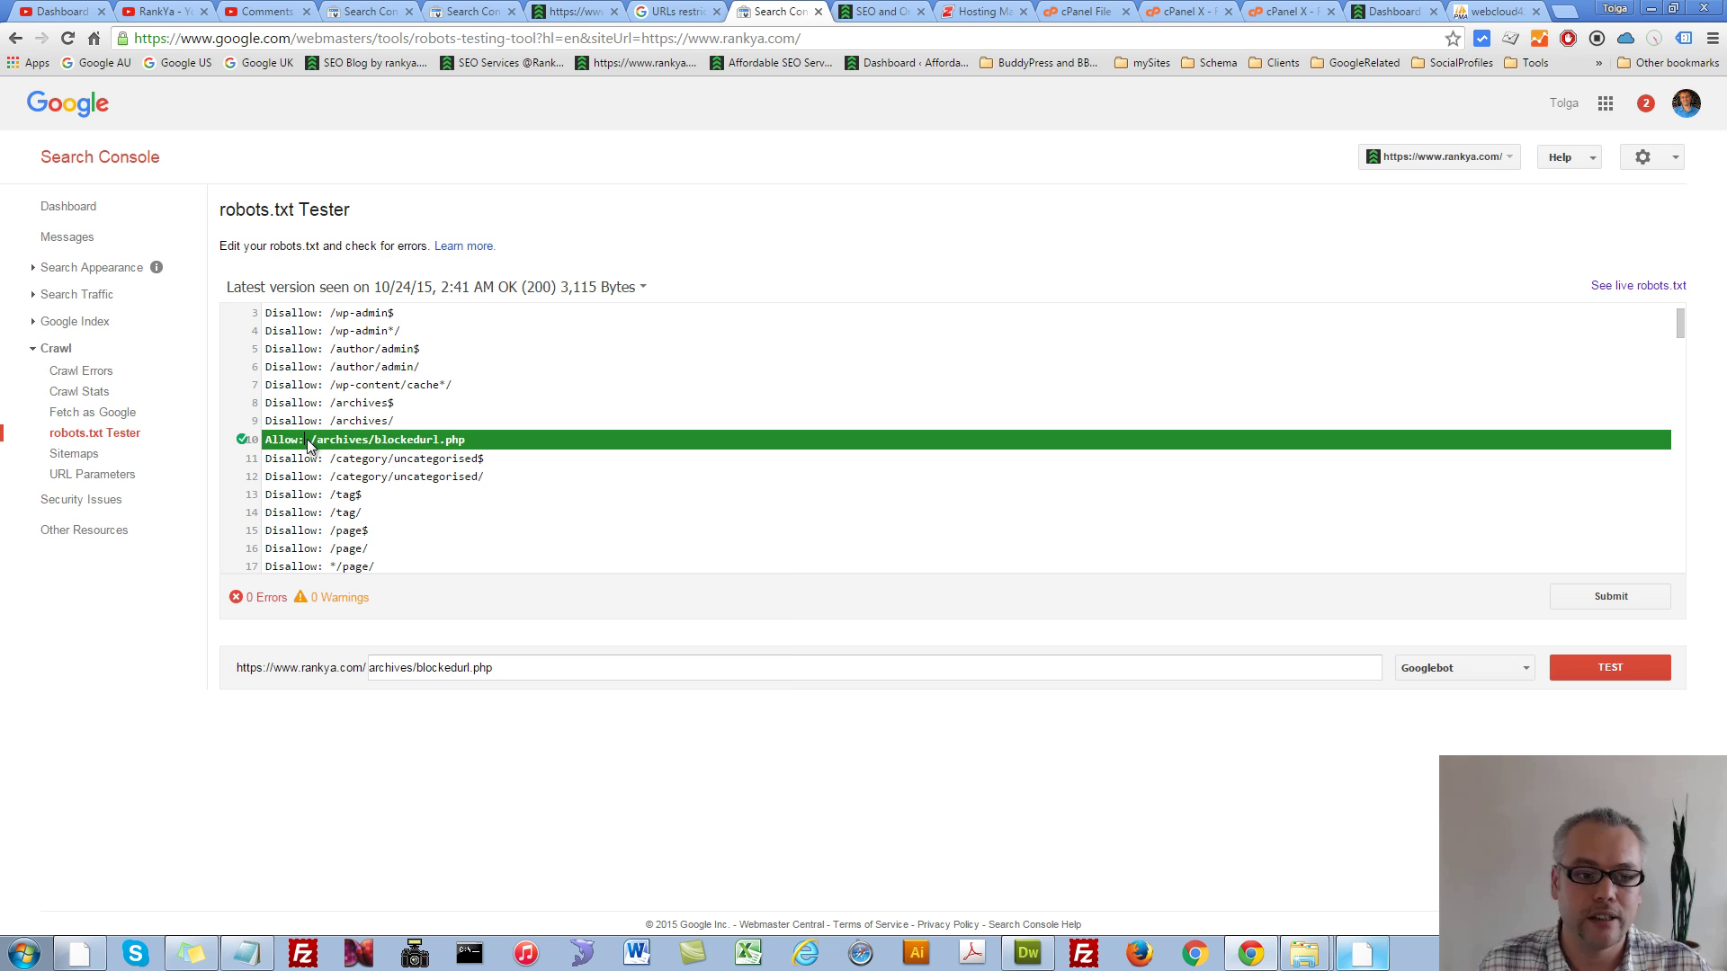
{"action": "left_click_drag", "start_coordinate": [309, 442], "coordinate": [248, 446]}
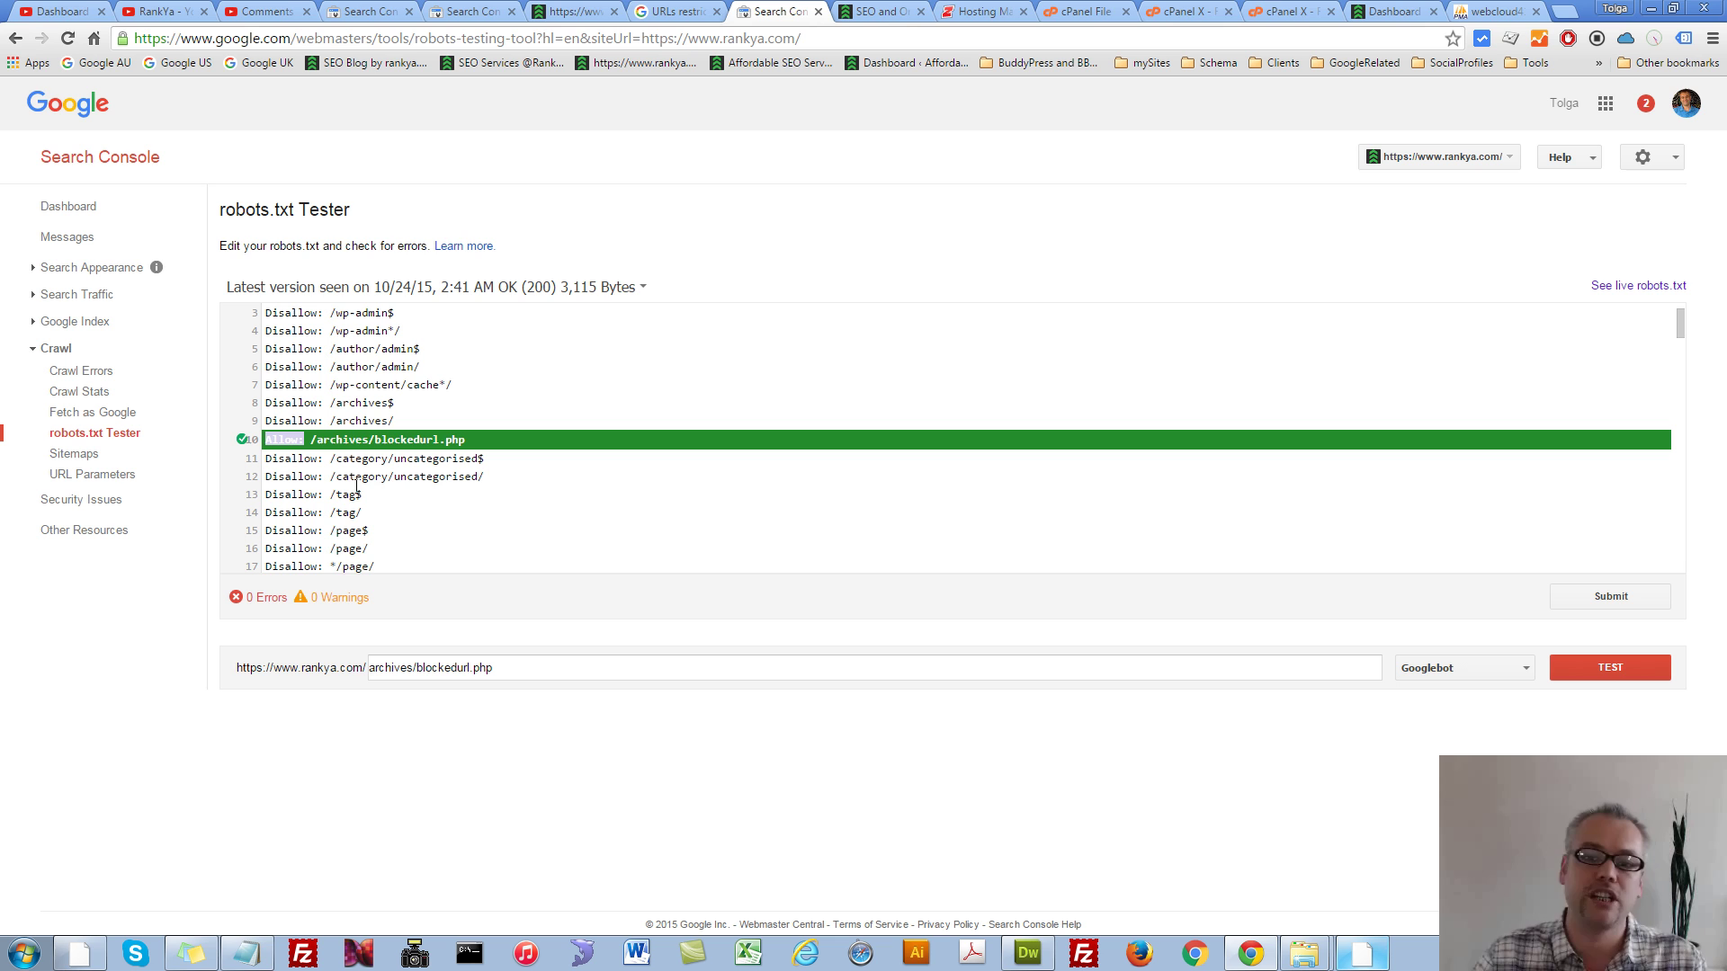
In the cPanel robots.txt editor, restore the deleted Disallow: /archives/ line
{"action": "left_click", "coordinate": [1188, 14]}
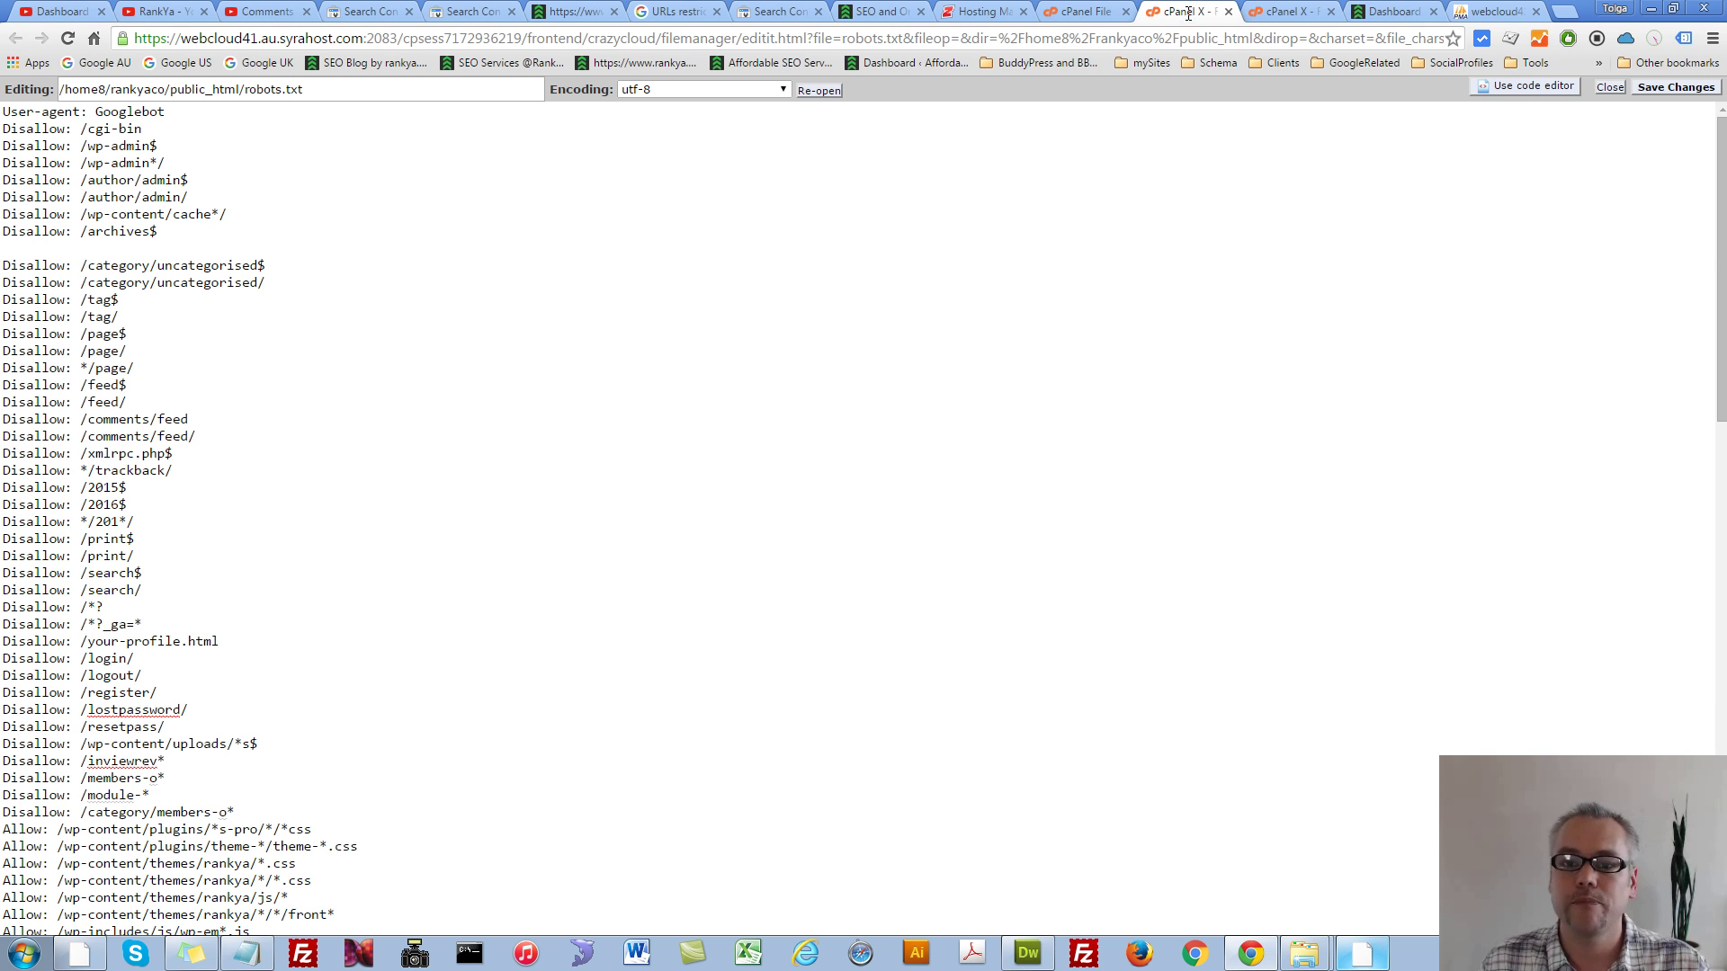
{"action": "left_click", "coordinate": [85, 246]}
{"action": "key", "text": "ctrl+z"}
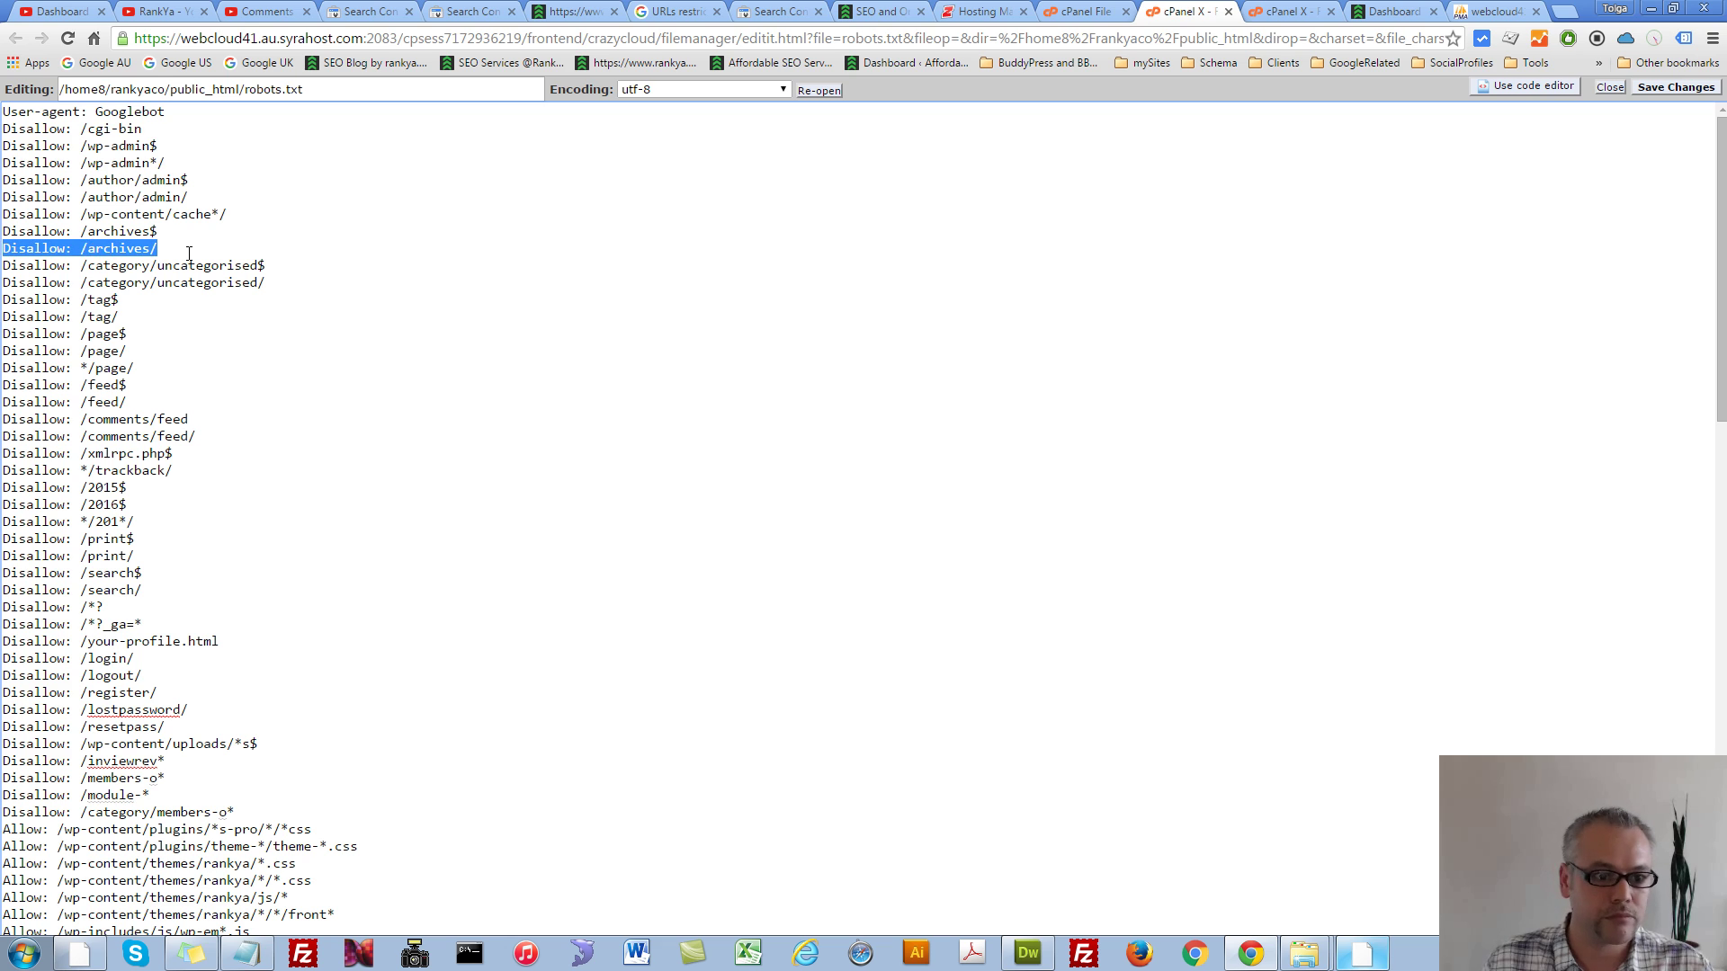
{"action": "left_click", "coordinate": [189, 253]}
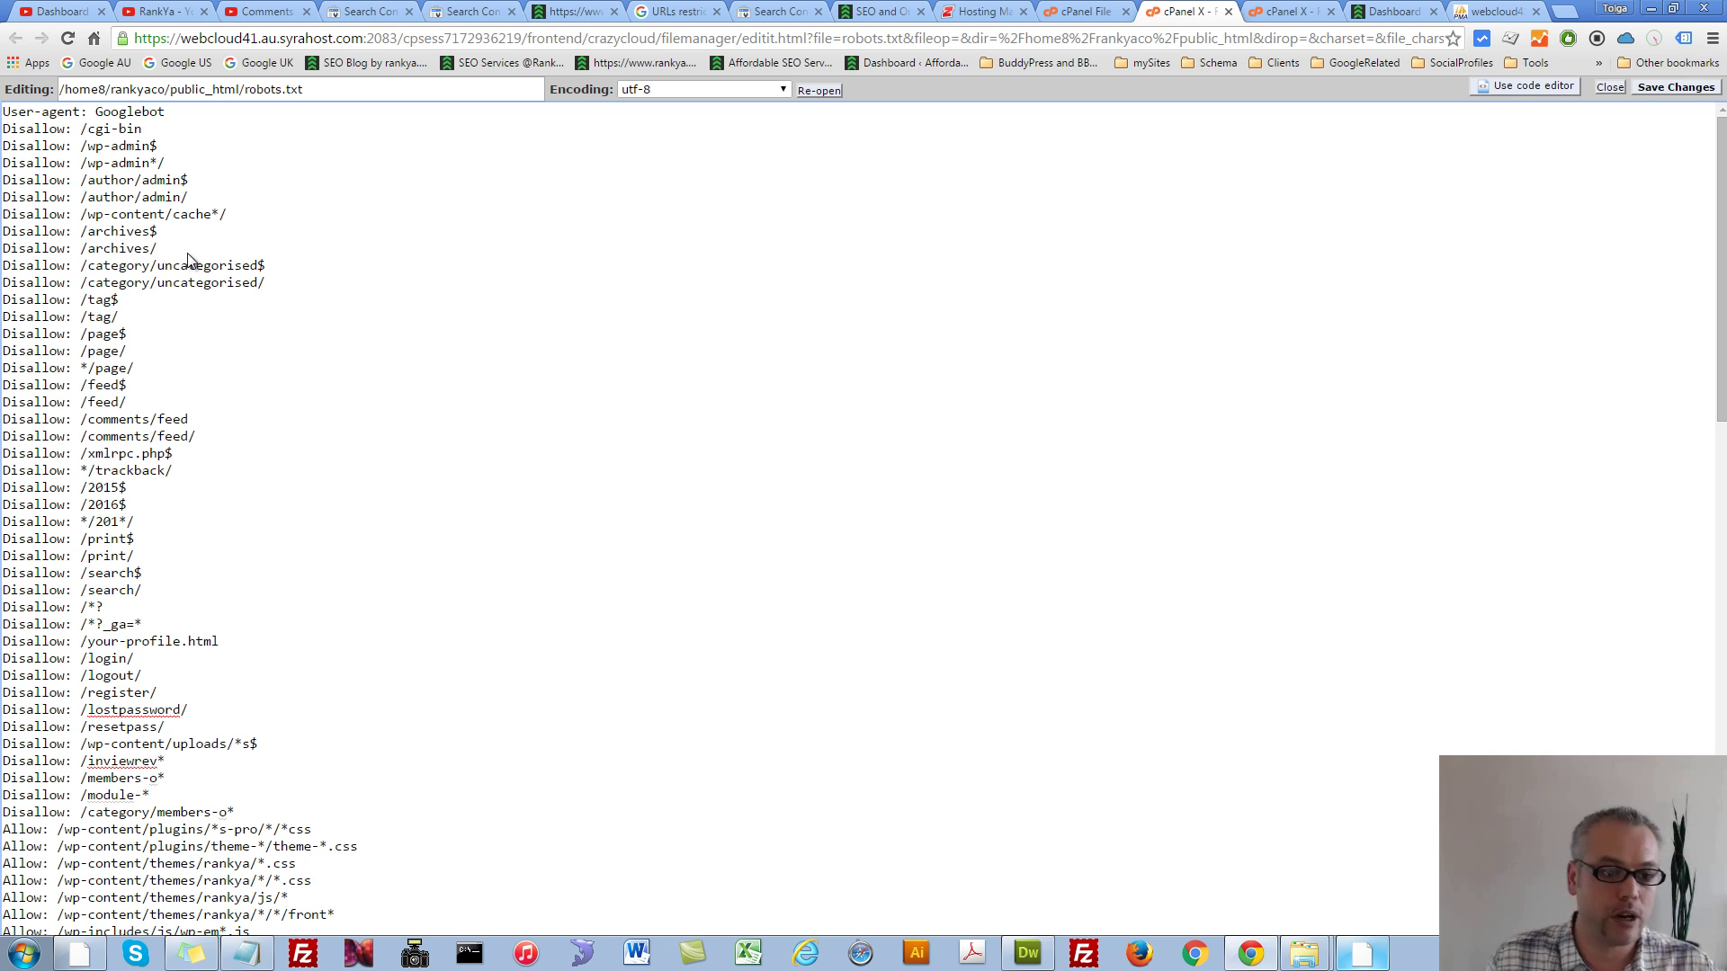
{"action": "left_click_drag", "start_coordinate": [189, 254], "coordinate": [1, 257]}
{"action": "key", "text": "Delete"}
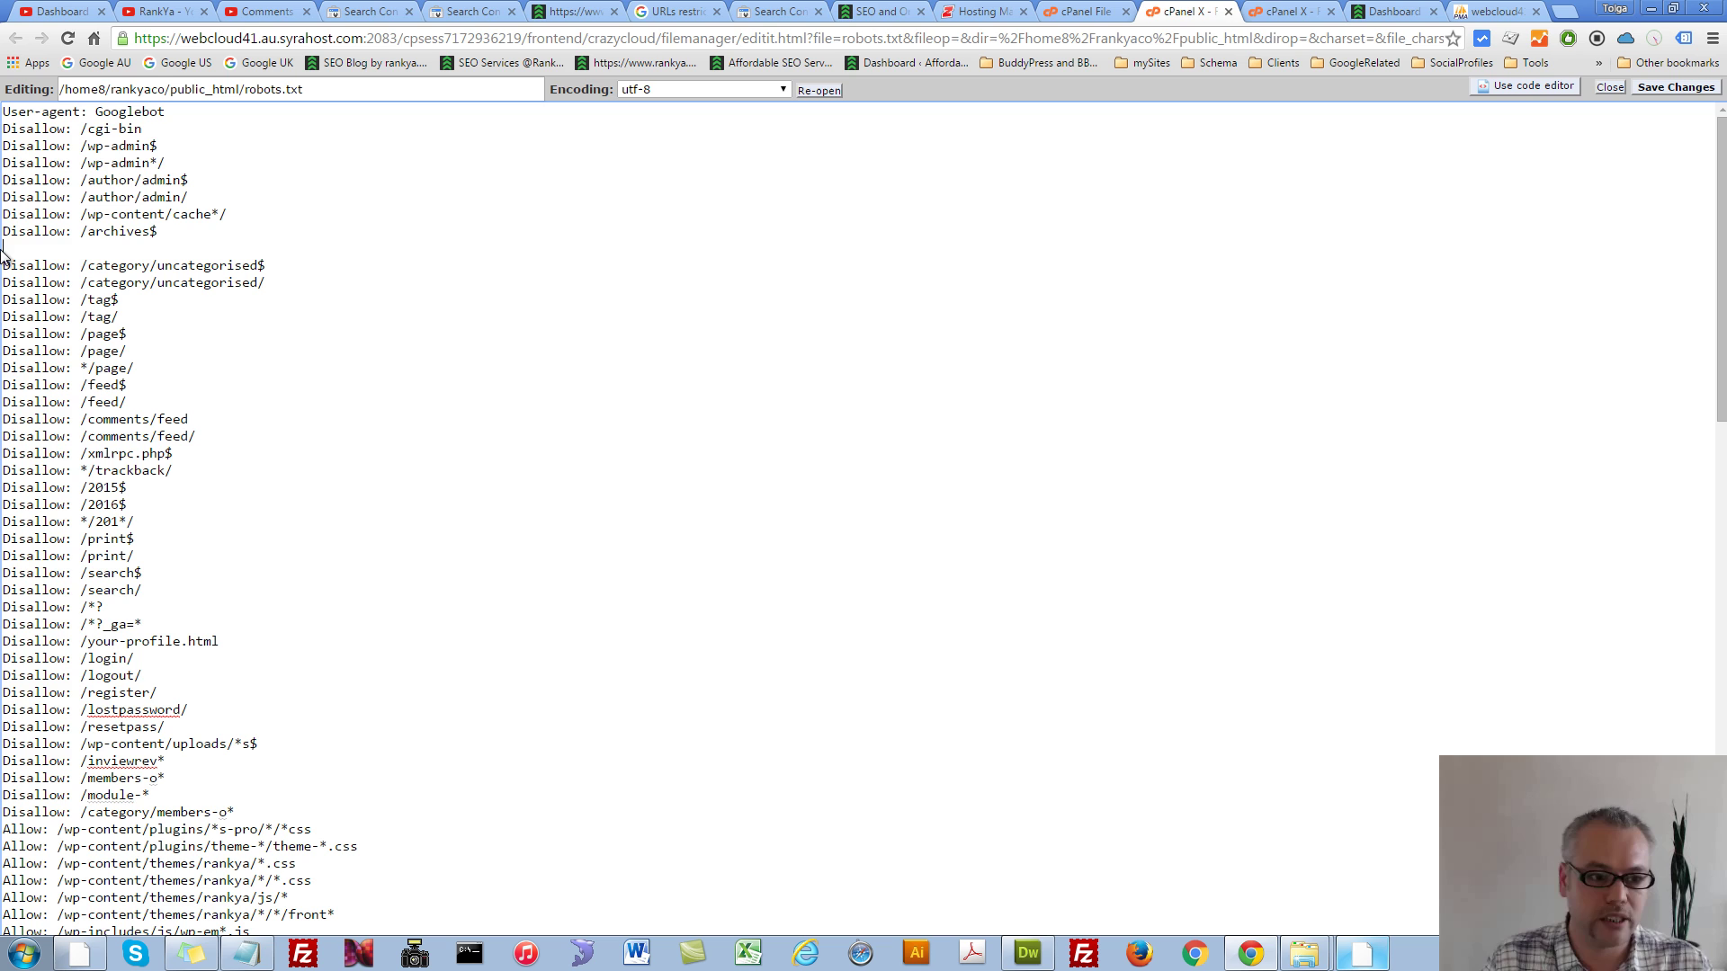
{"action": "key", "text": "ctrl+z"}
Paste Allow: /archives/blockedurl.php under Disallow: /archives/, save robots.txt, and return to the tester
{"action": "left_click", "coordinate": [181, 248]}
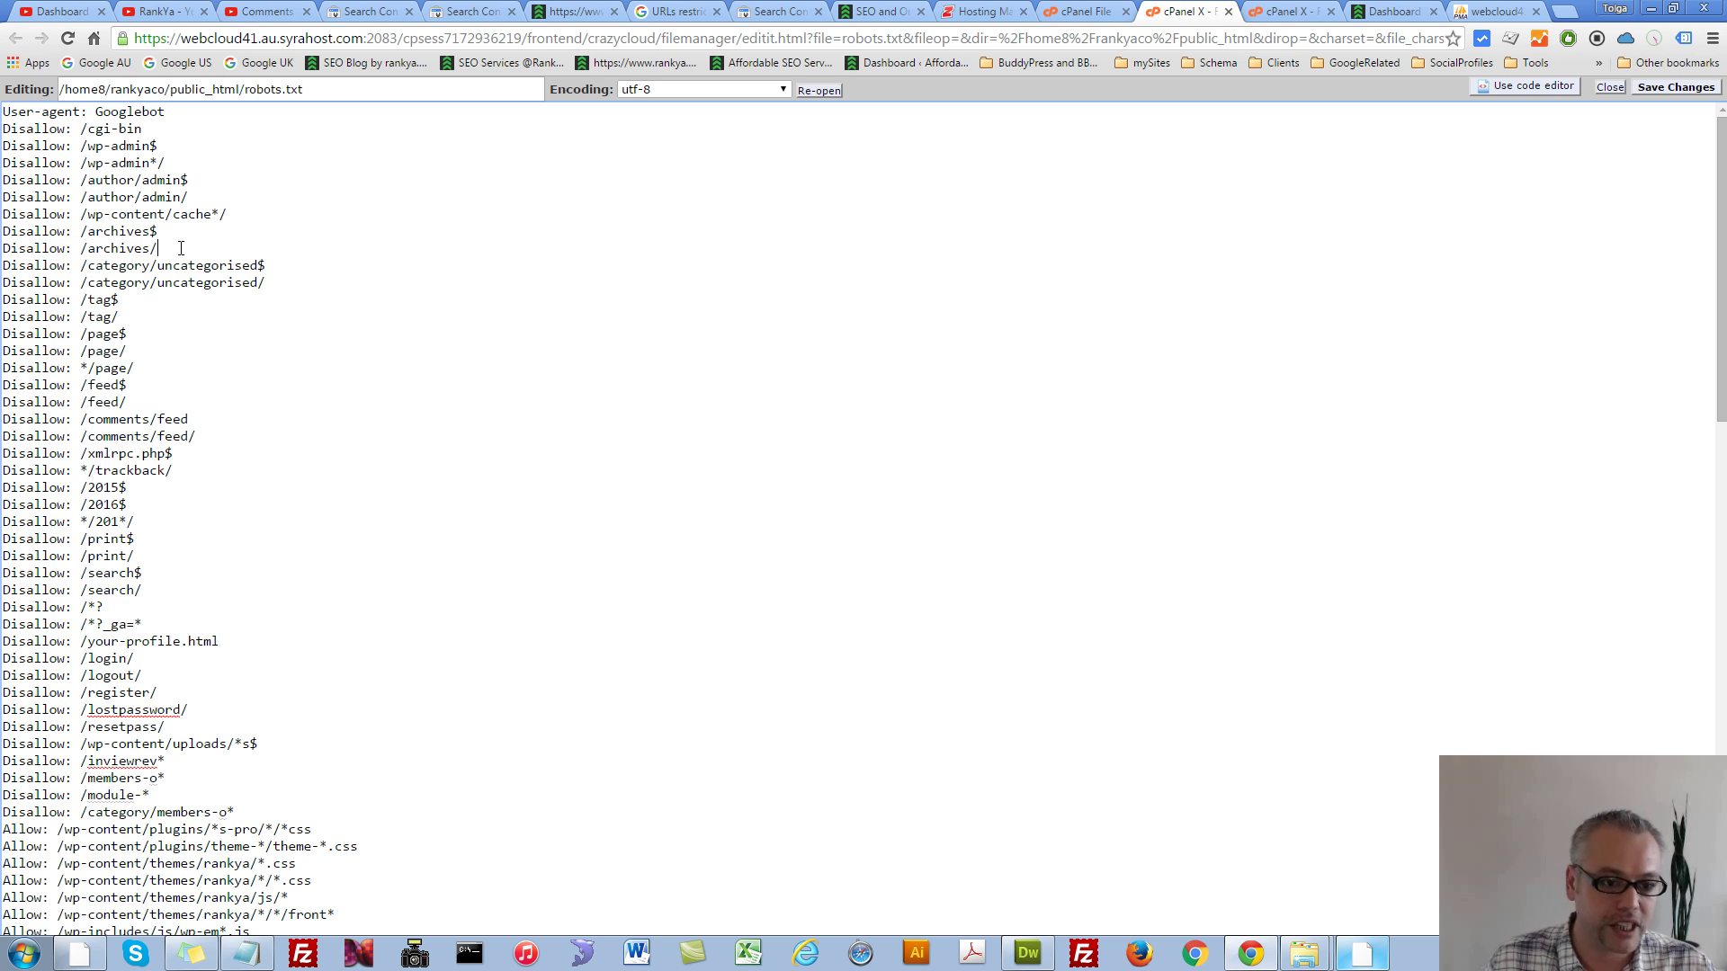
{"action": "key", "text": "Return"}
{"action": "type", "text": "Allow: /archives/blockedurl.php"}
{"action": "key", "text": "Return"}
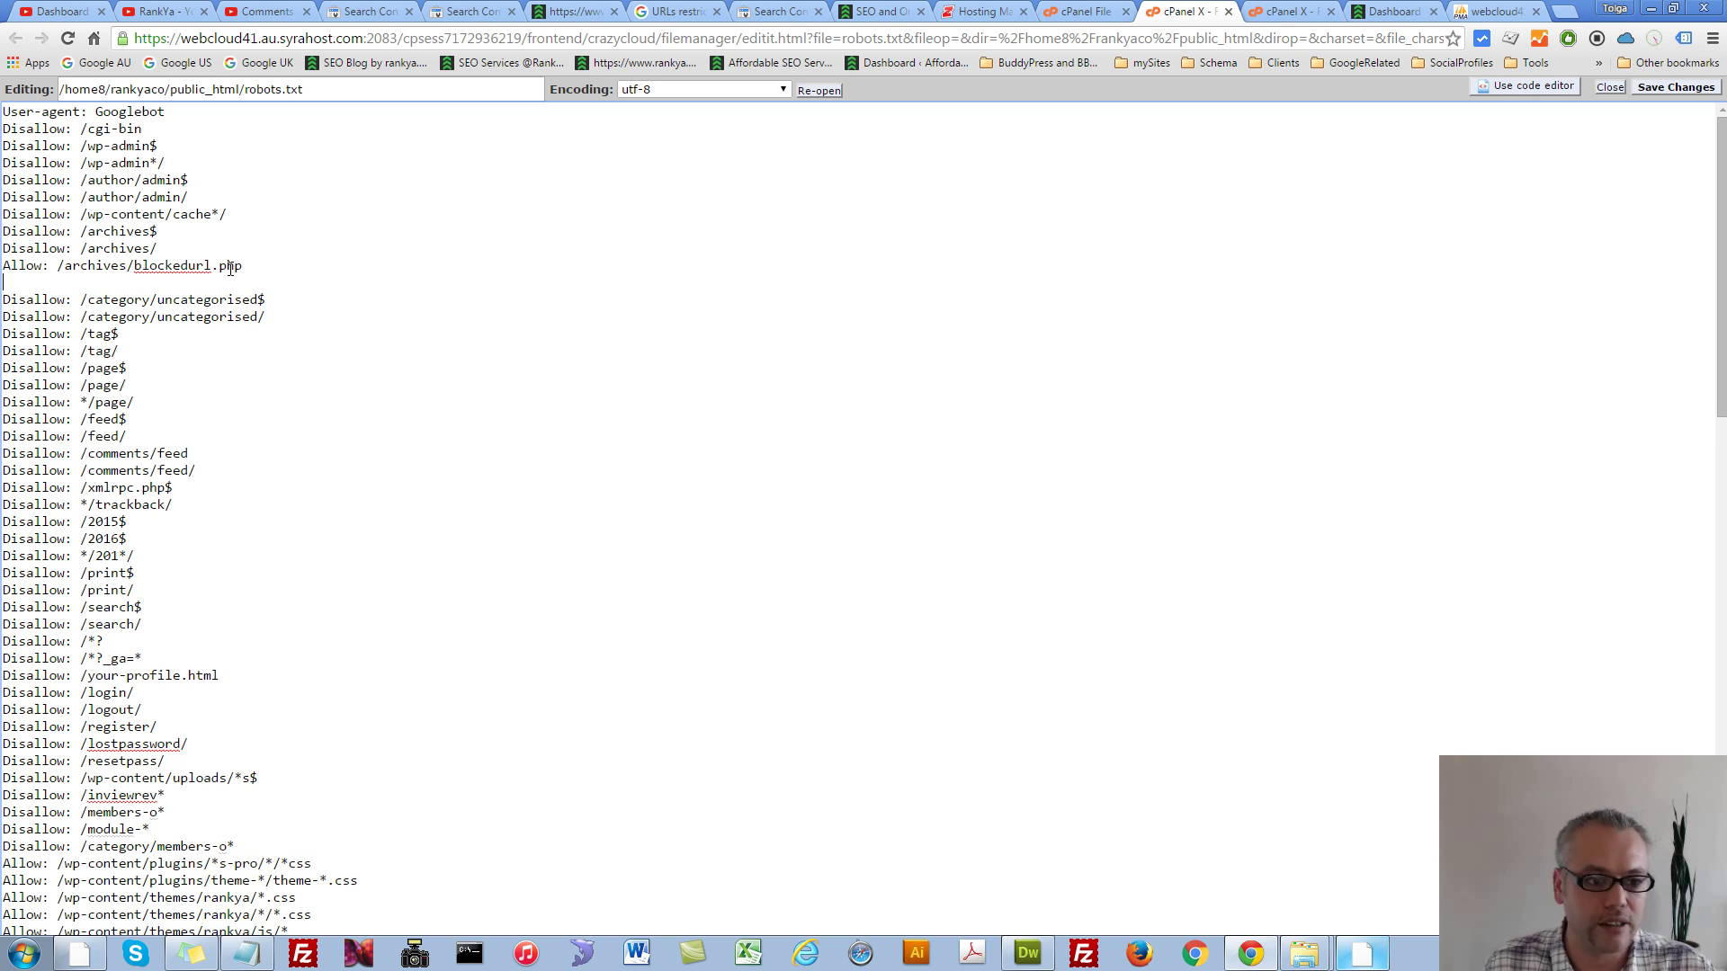
{"action": "double_click", "coordinate": [163, 267]}
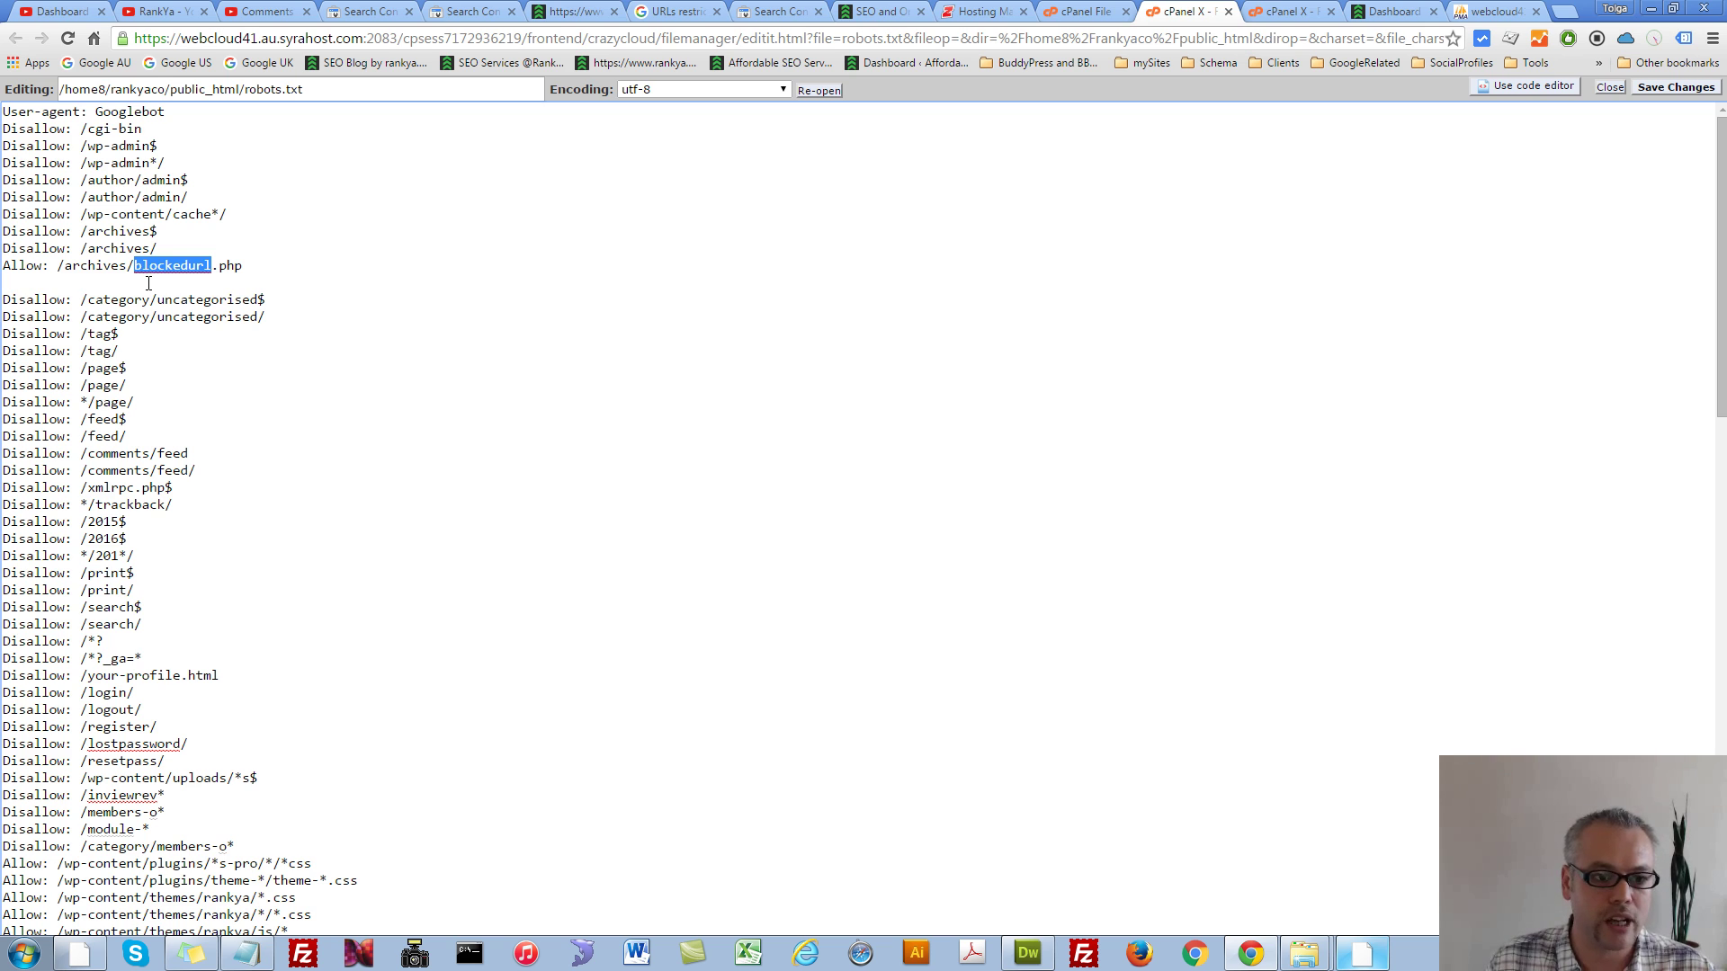
{"action": "left_click", "coordinate": [149, 282]}
{"action": "key", "text": "Delete"}
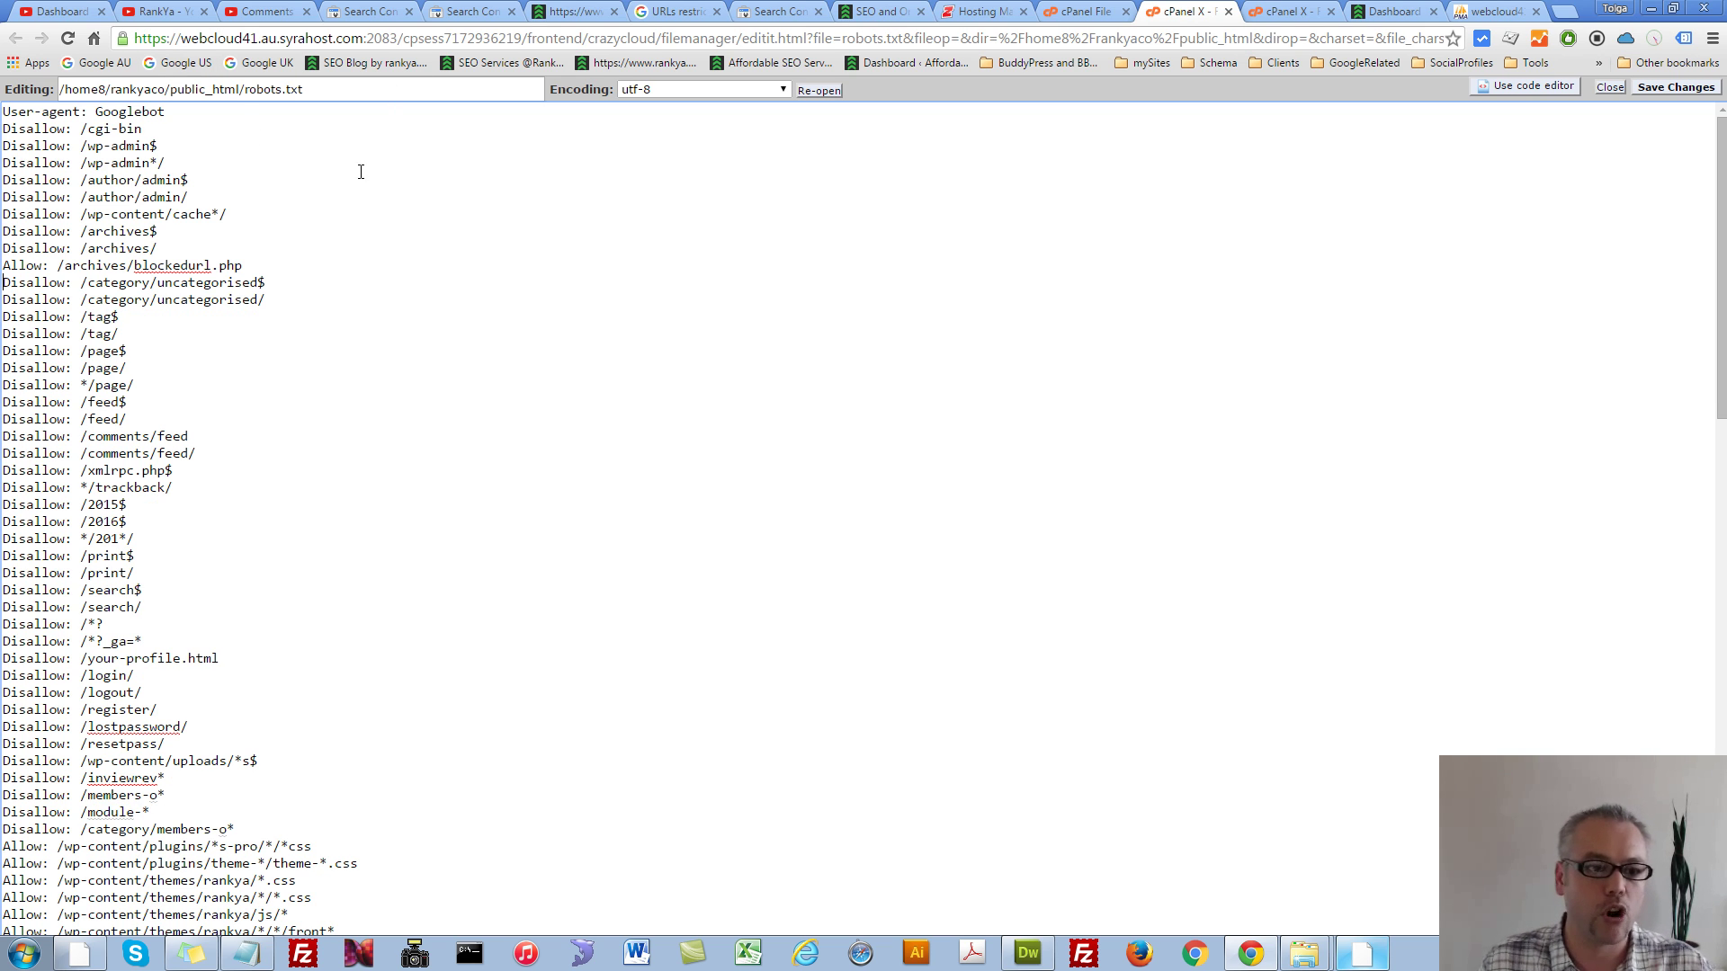
{"action": "left_click", "coordinate": [807, 311]}
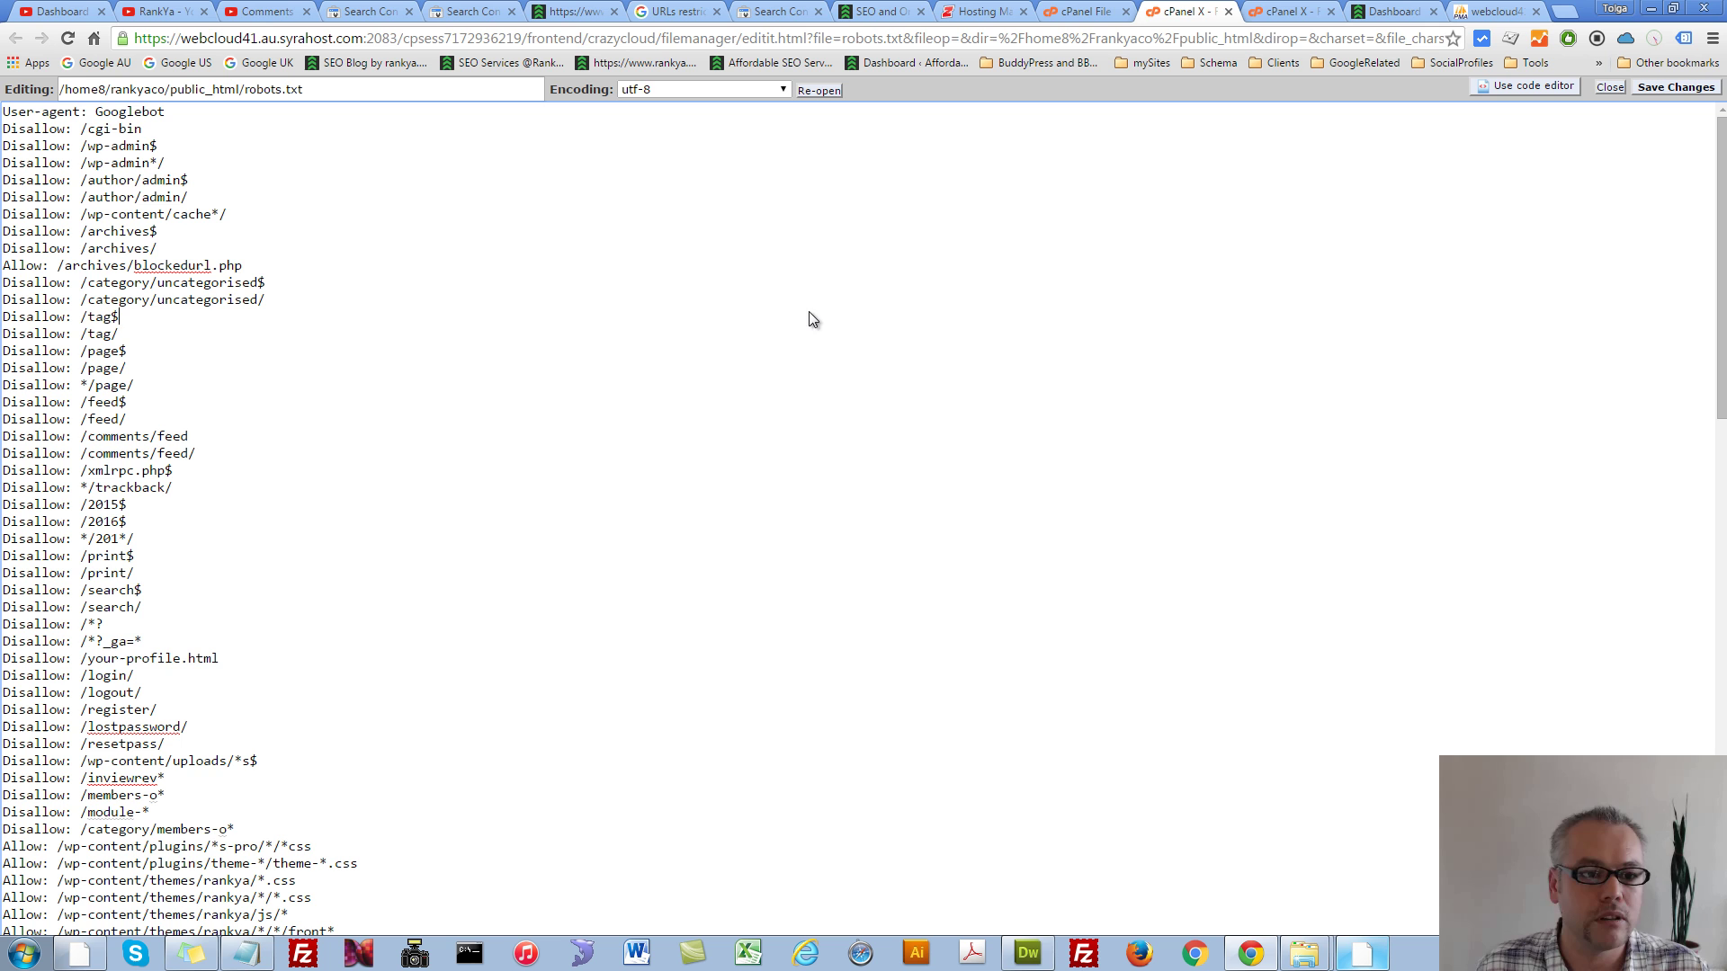
{"action": "left_click", "coordinate": [1654, 86]}
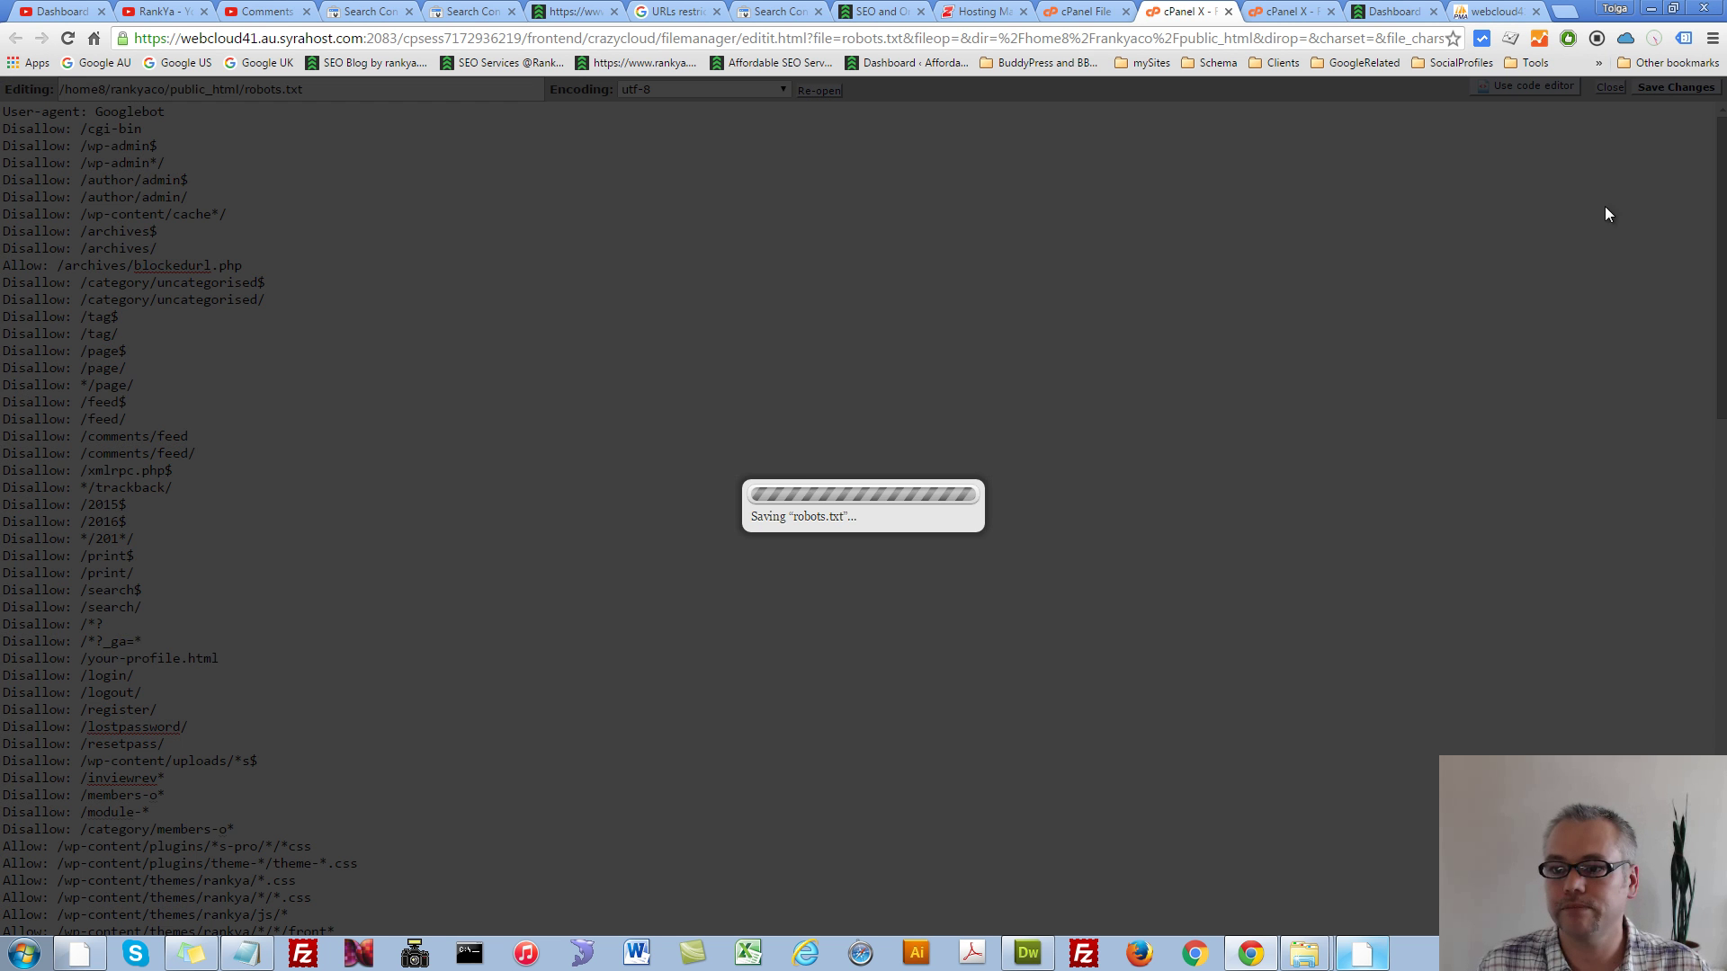
{"action": "left_click", "coordinate": [772, 10]}
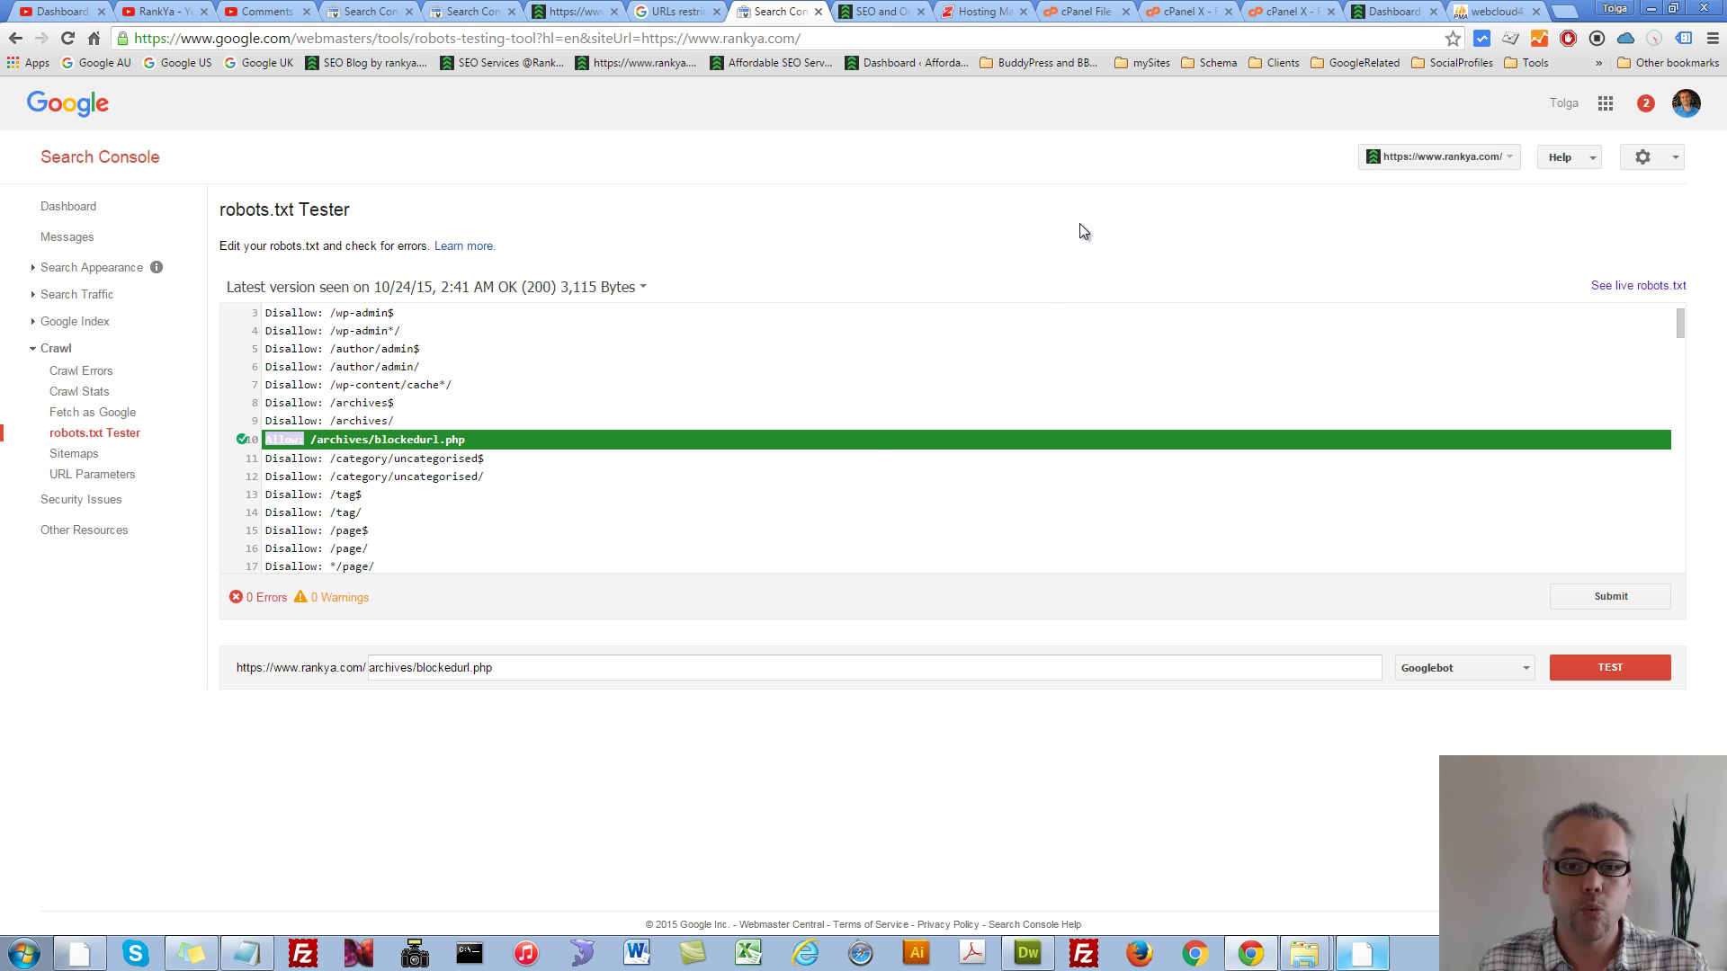
Switch to the cPanel File Manager tab that lists robots.txt
{"action": "left_click", "coordinate": [1083, 12]}
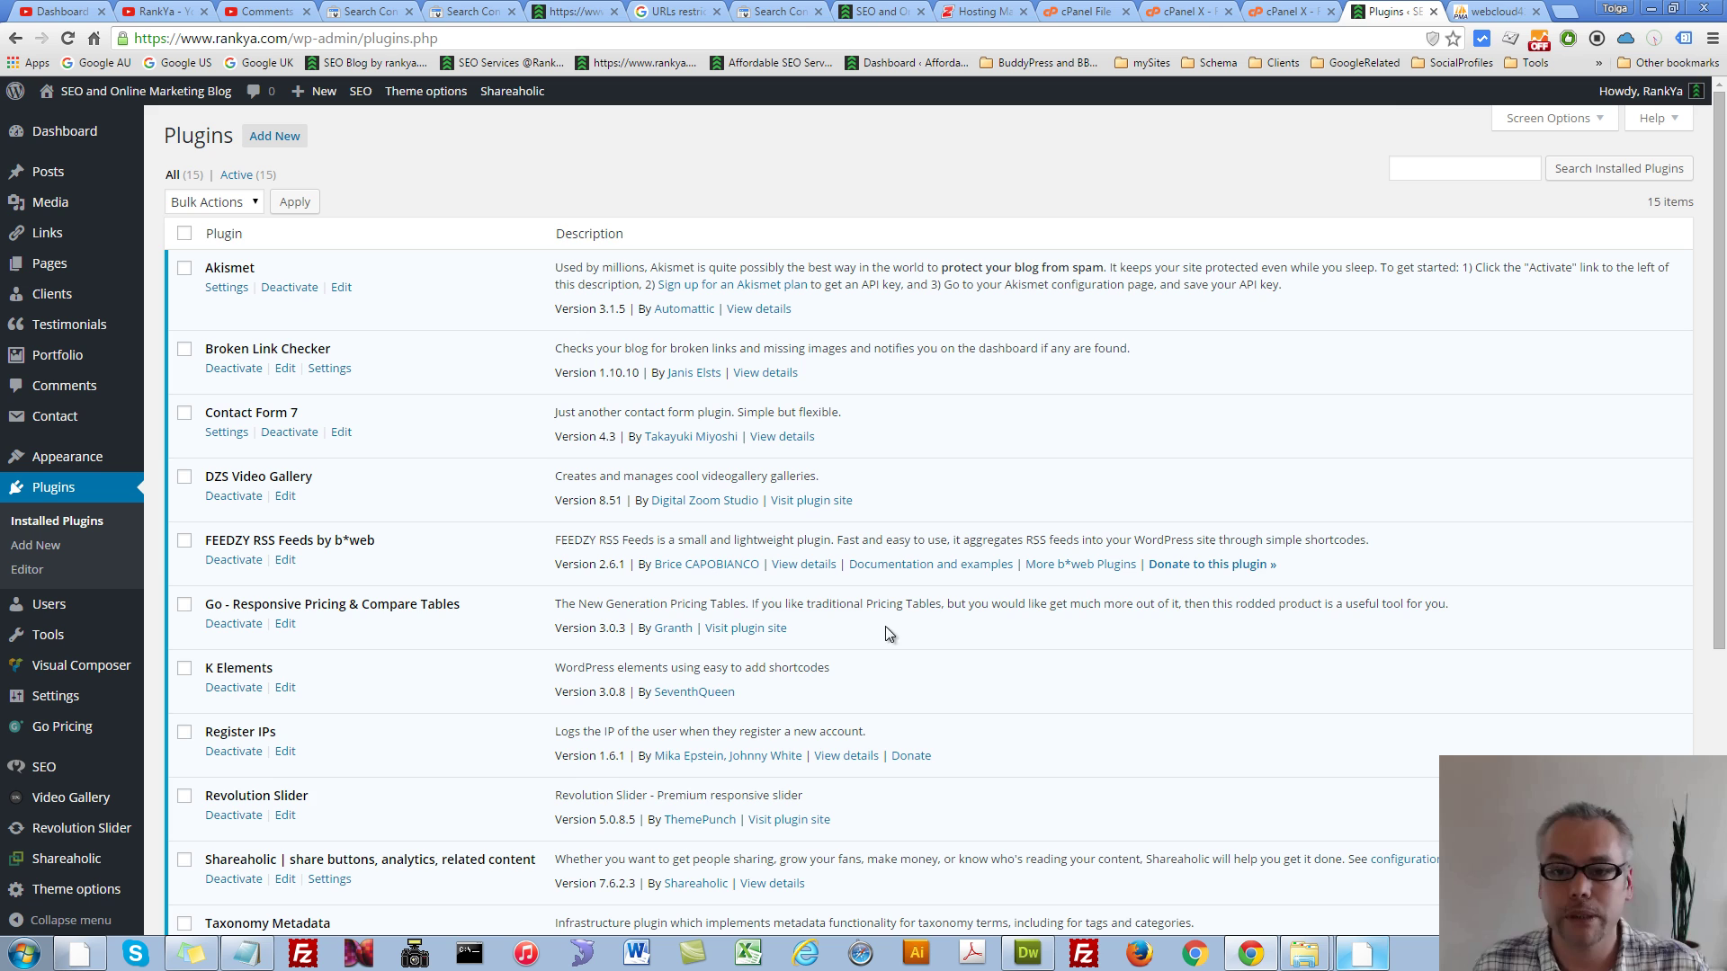
Return to the robots.txt editor tab and select 'robots' in the Editing path field
{"action": "left_click", "coordinate": [1185, 11]}
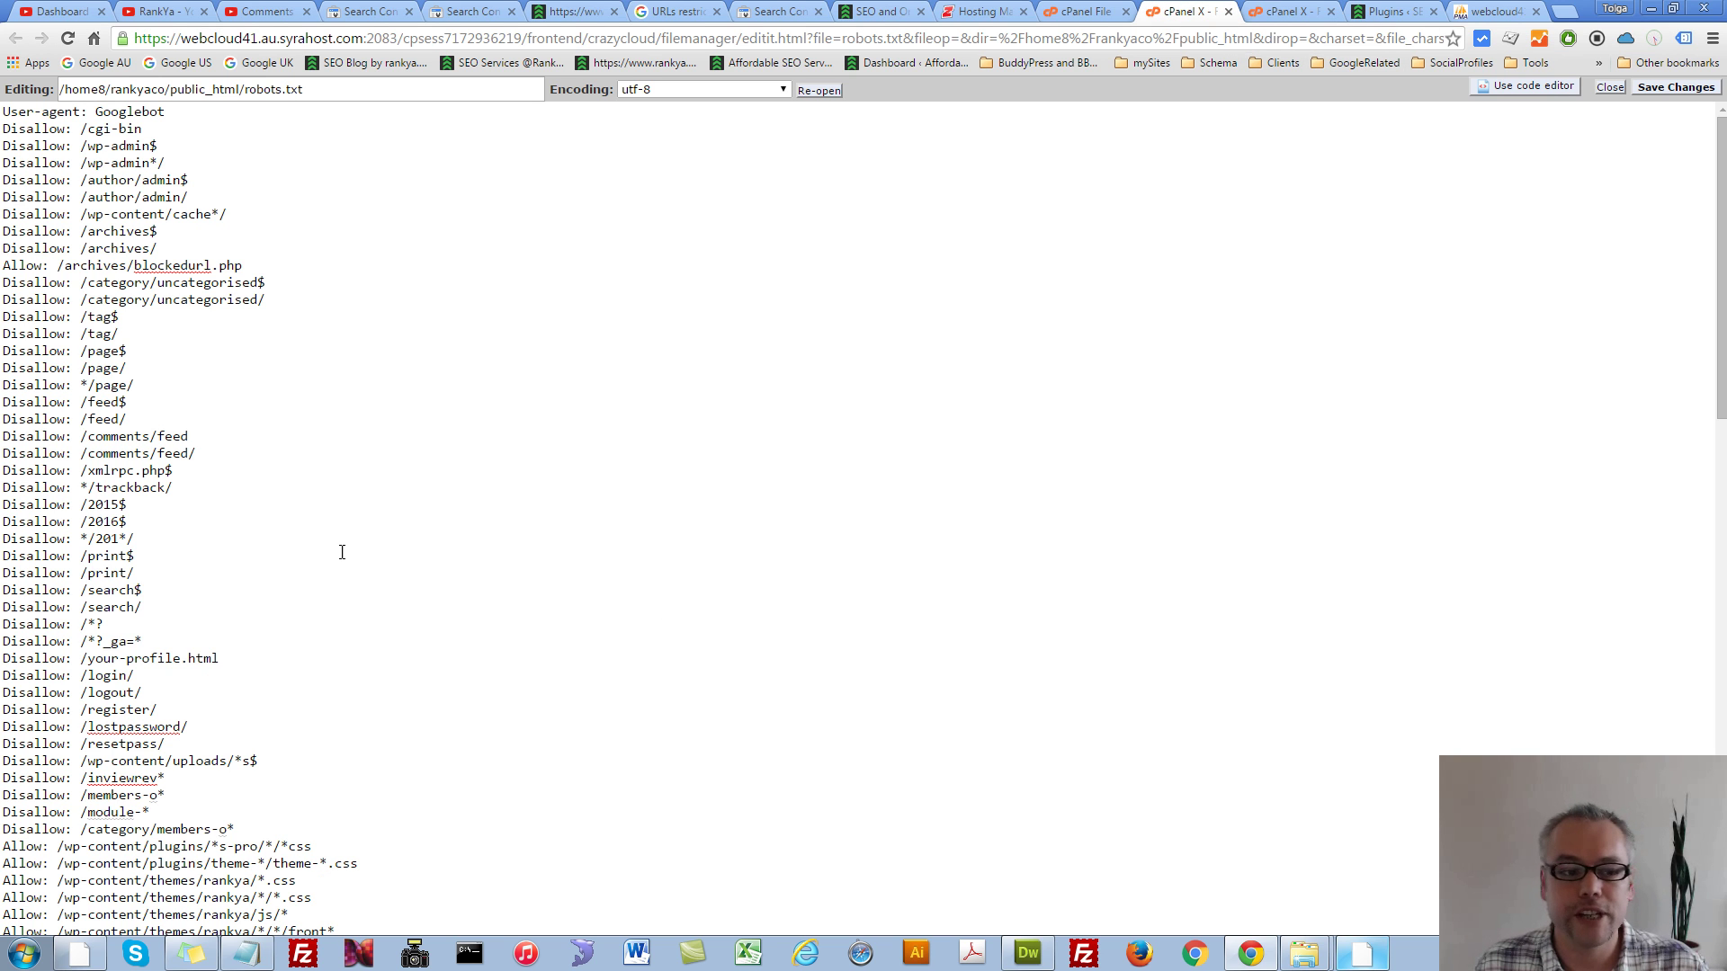
{"action": "double_click", "coordinate": [259, 90]}
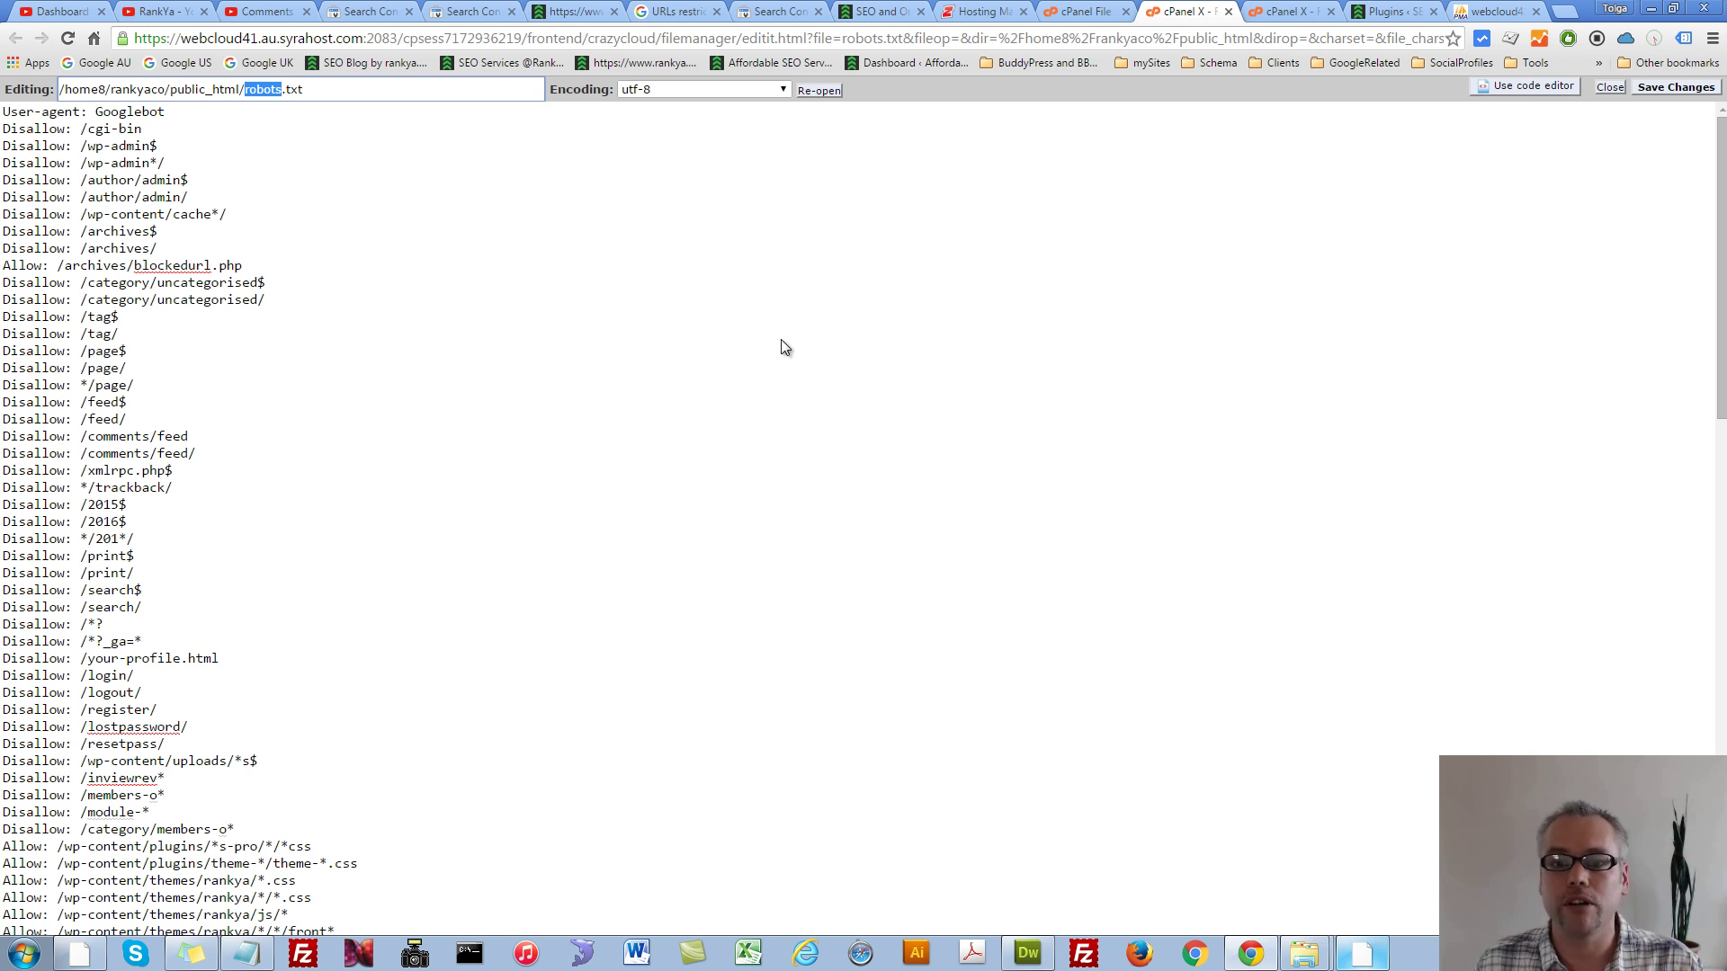
{"action": "left_click", "coordinate": [157, 11]}
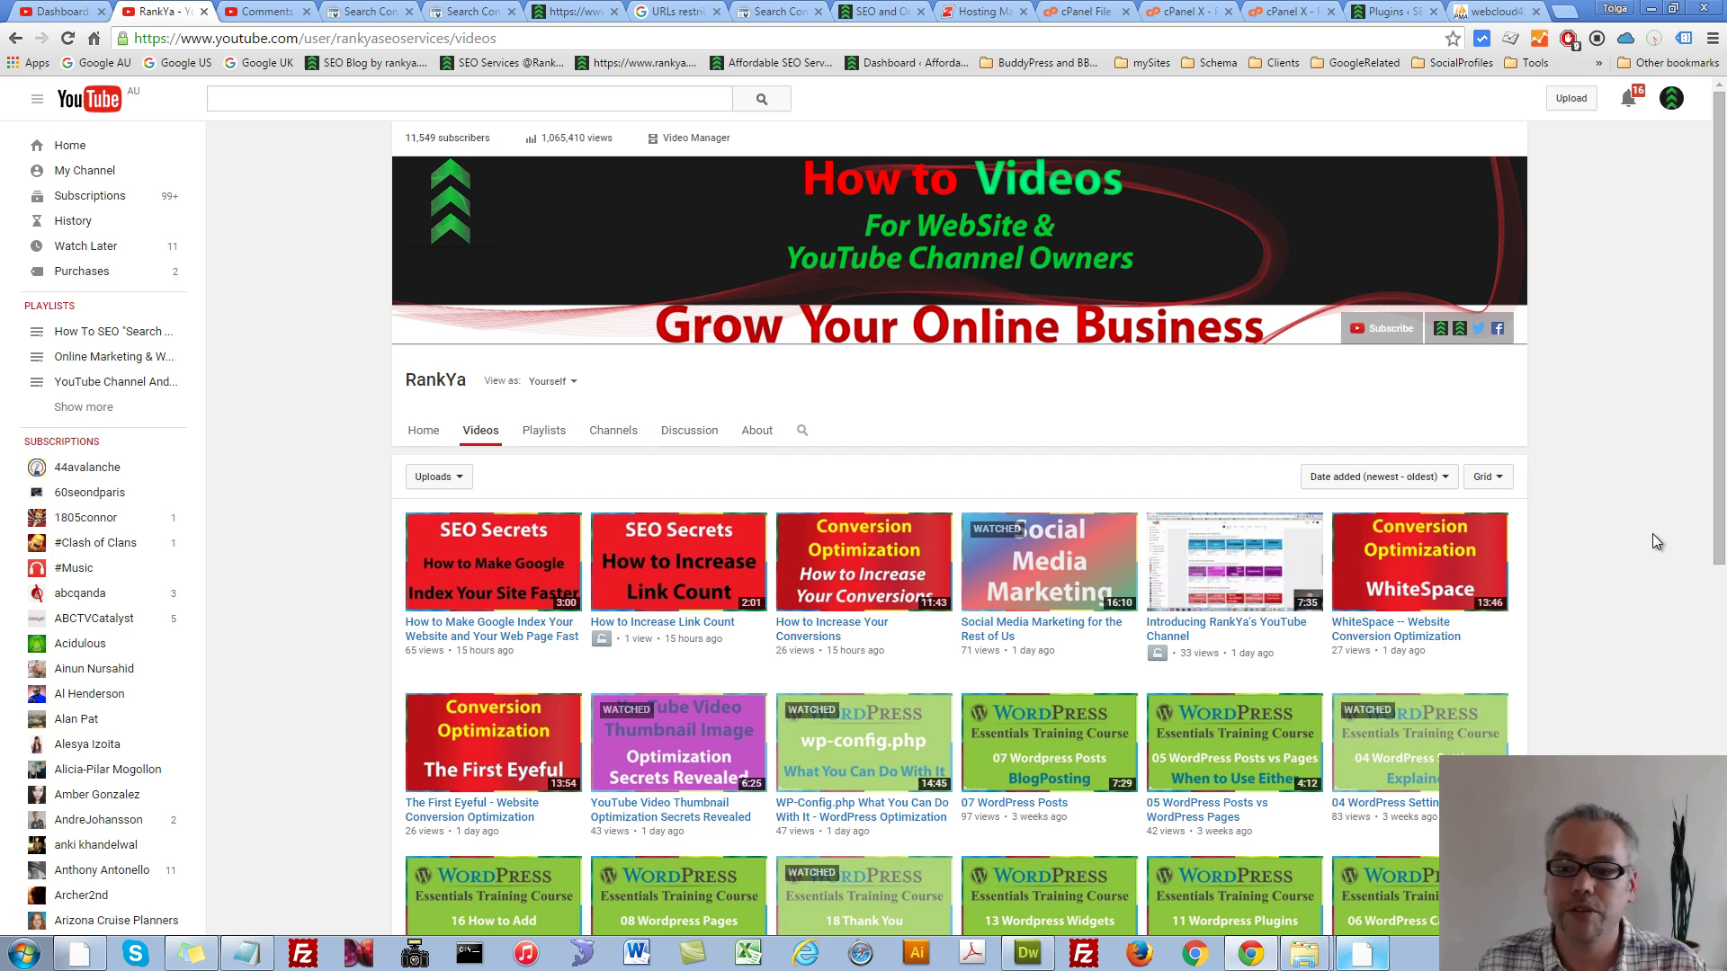